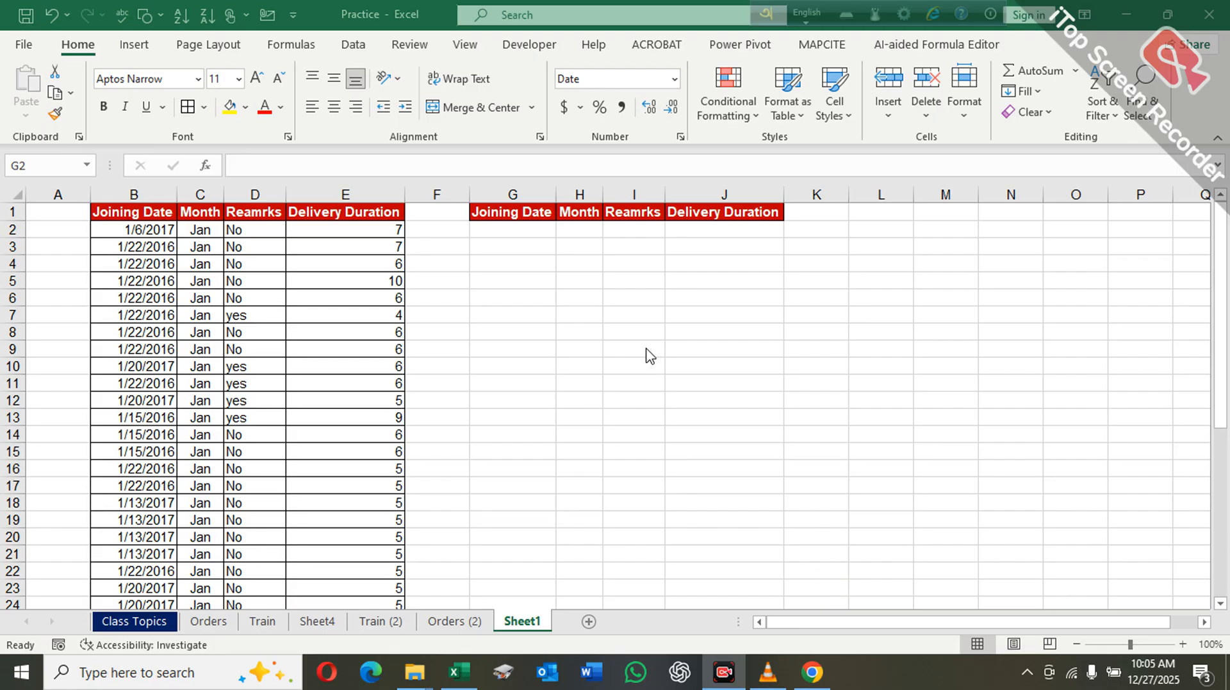
left_click(125, 194)
left_click_drag(125, 194, 336, 194)
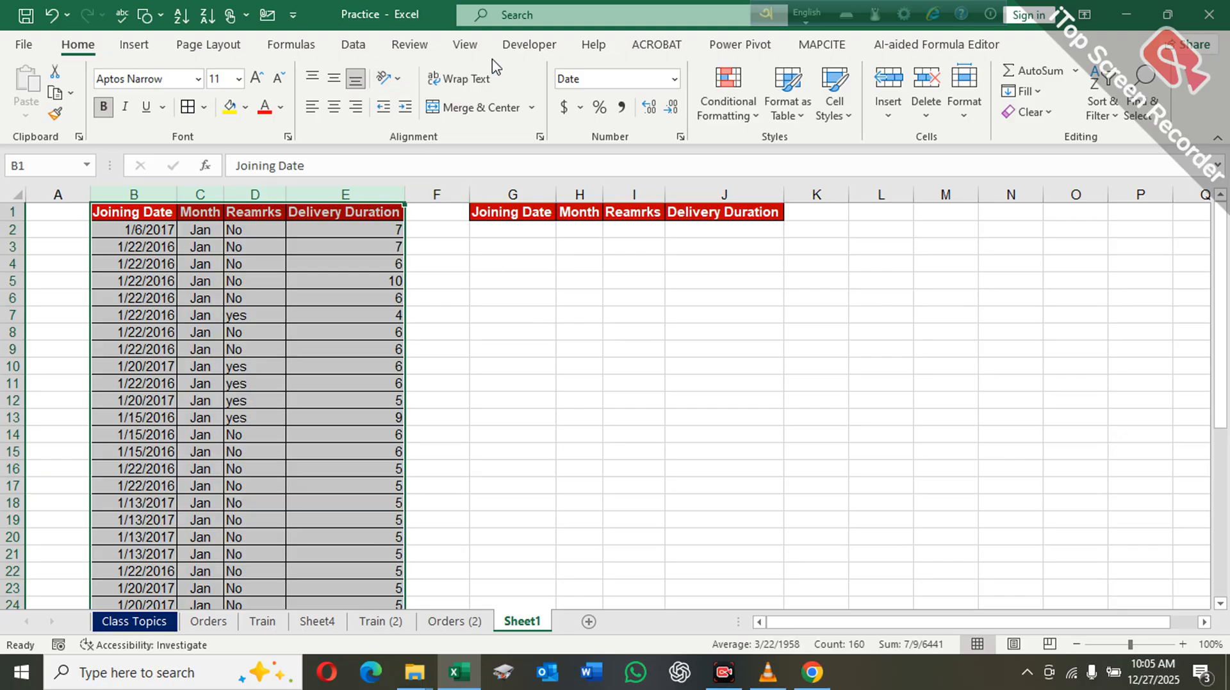
left_click(508, 314)
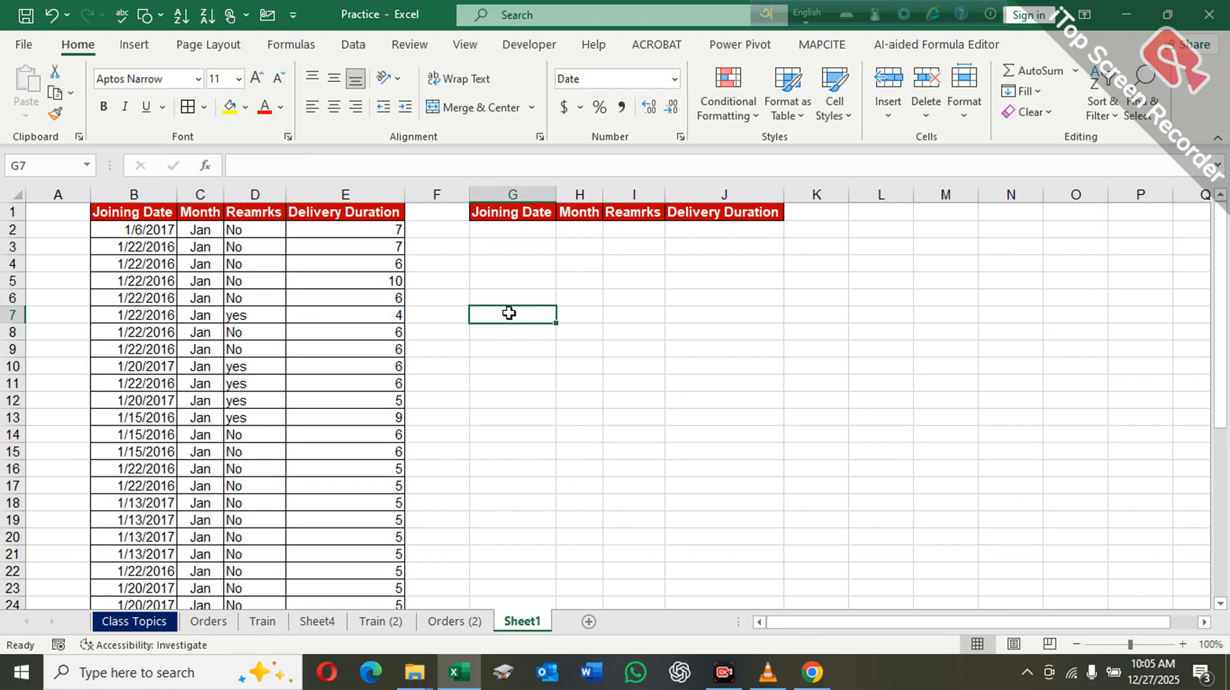
Step: Start a SORT formula in cell G2 with the source data B2:E40 as its array
left_click(520, 235)
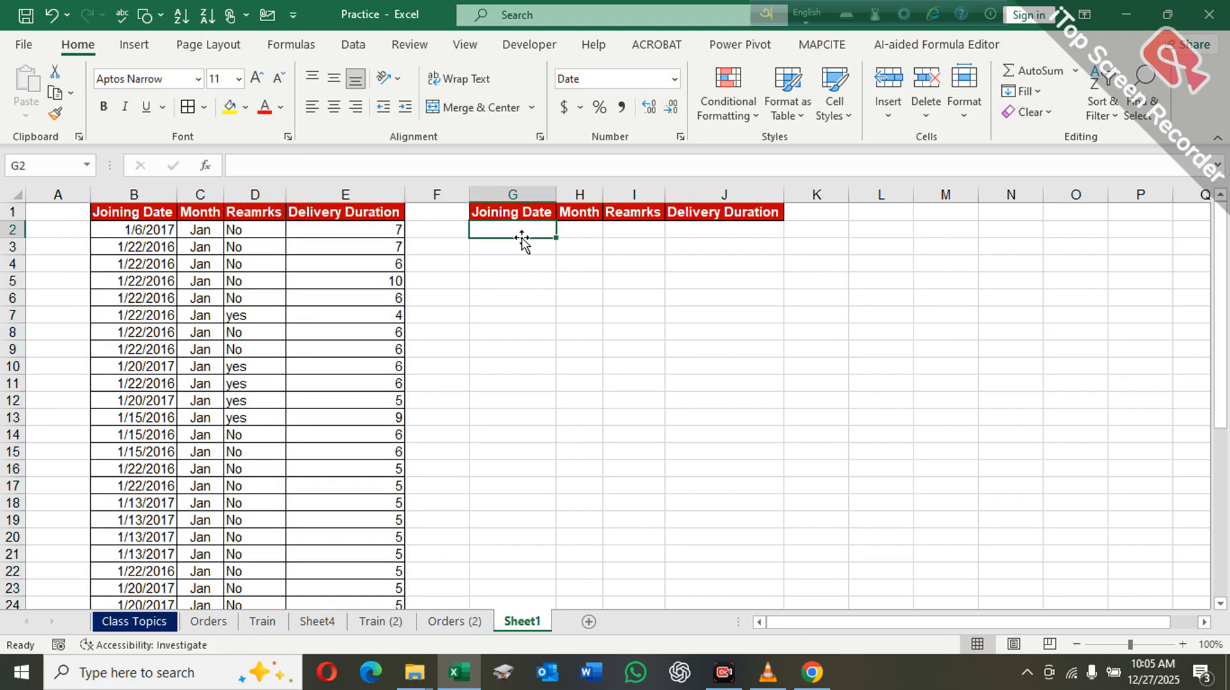
type("=s")
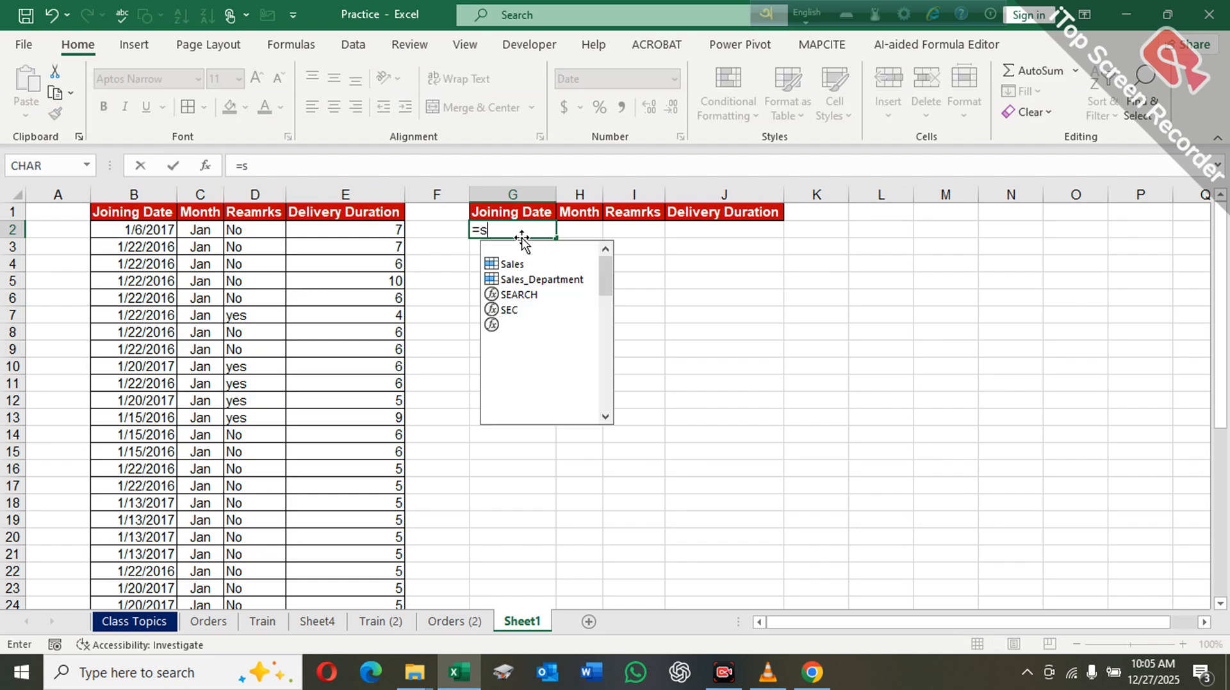
type("ort")
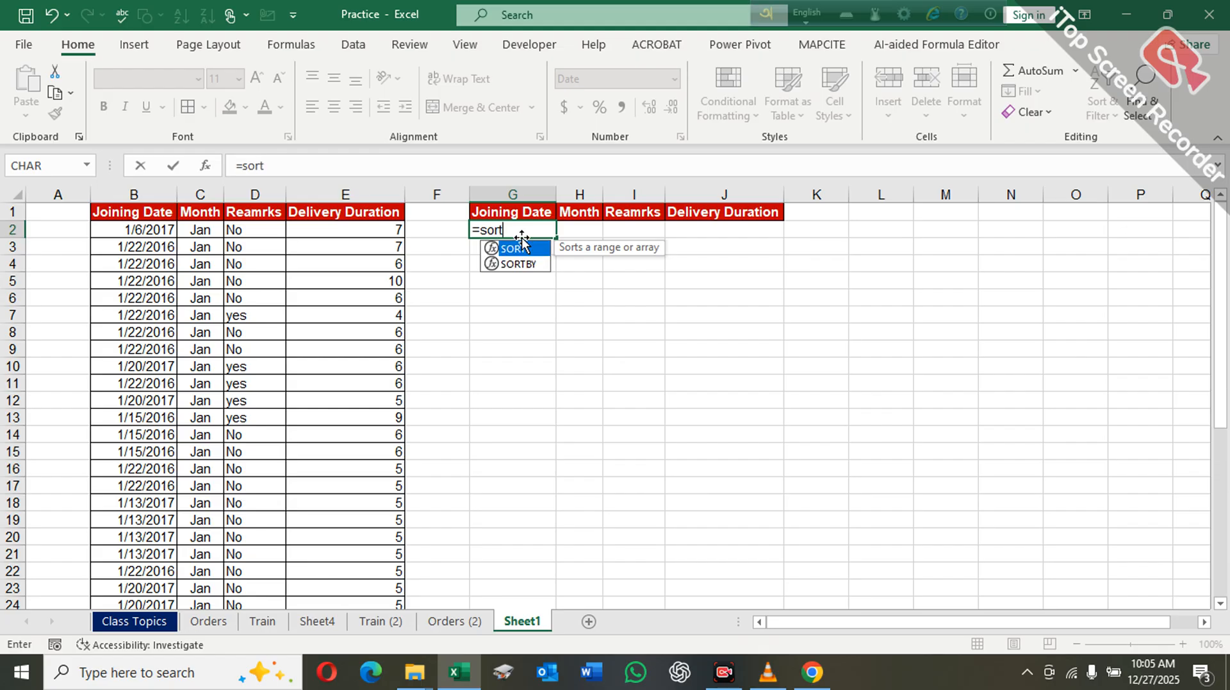
key("Tab")
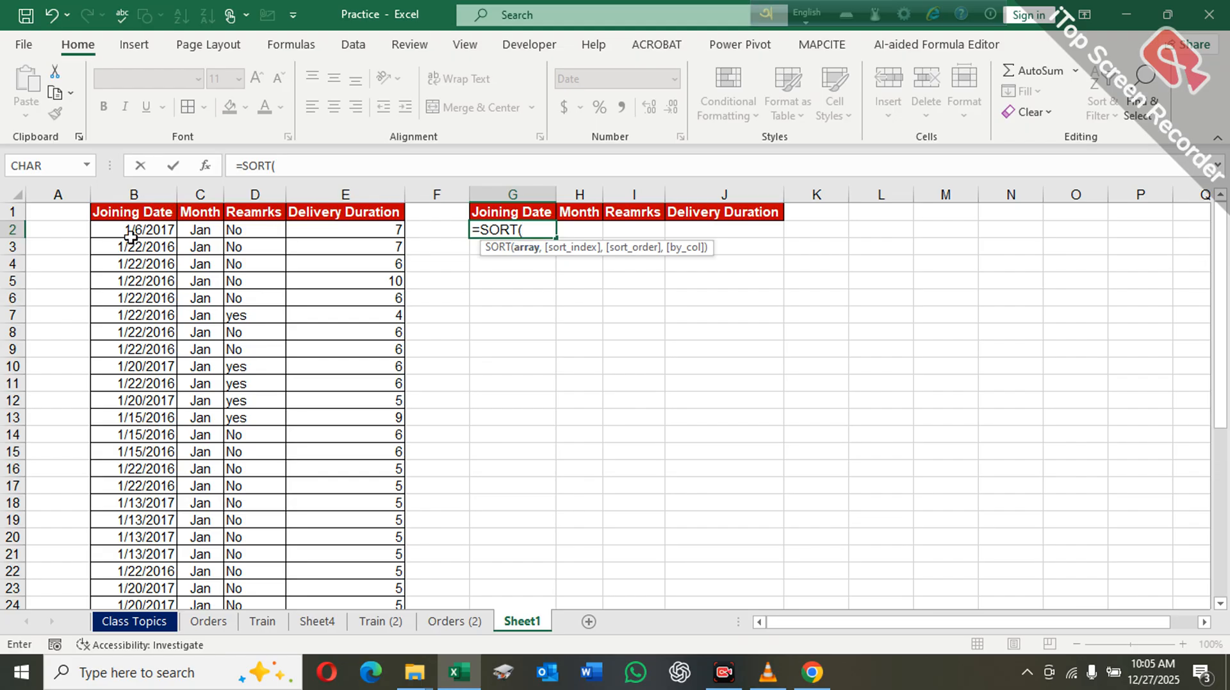
left_click_drag(132, 232, 308, 575)
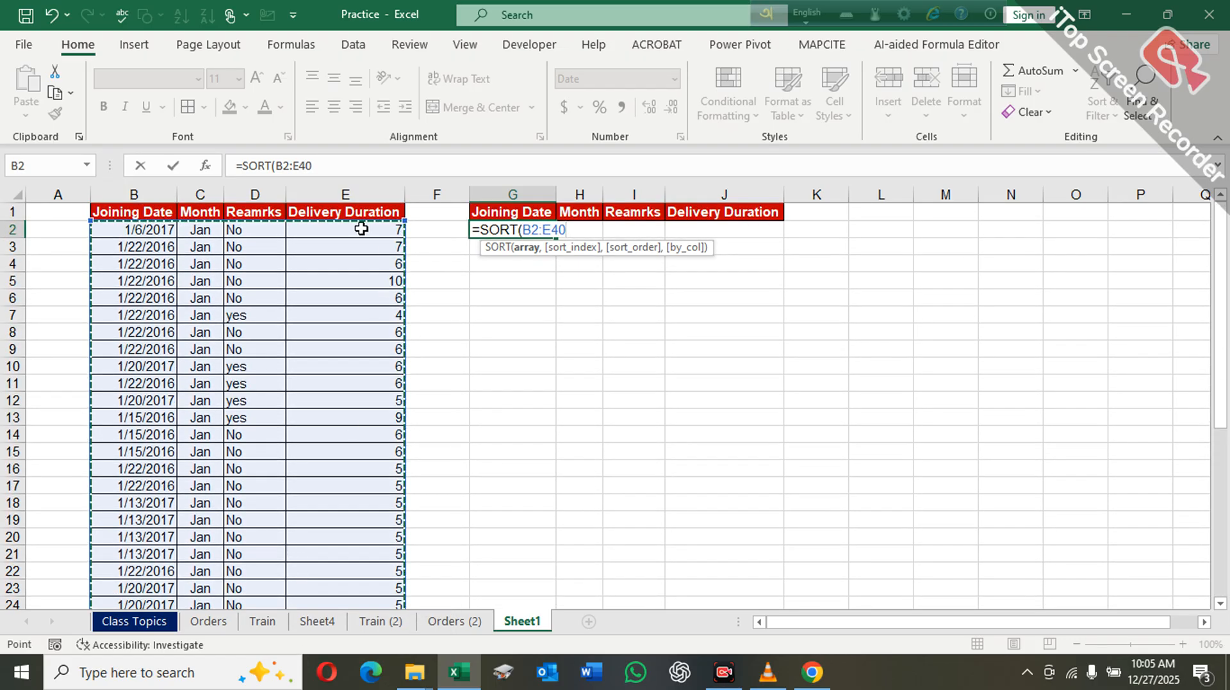
left_click(340, 166)
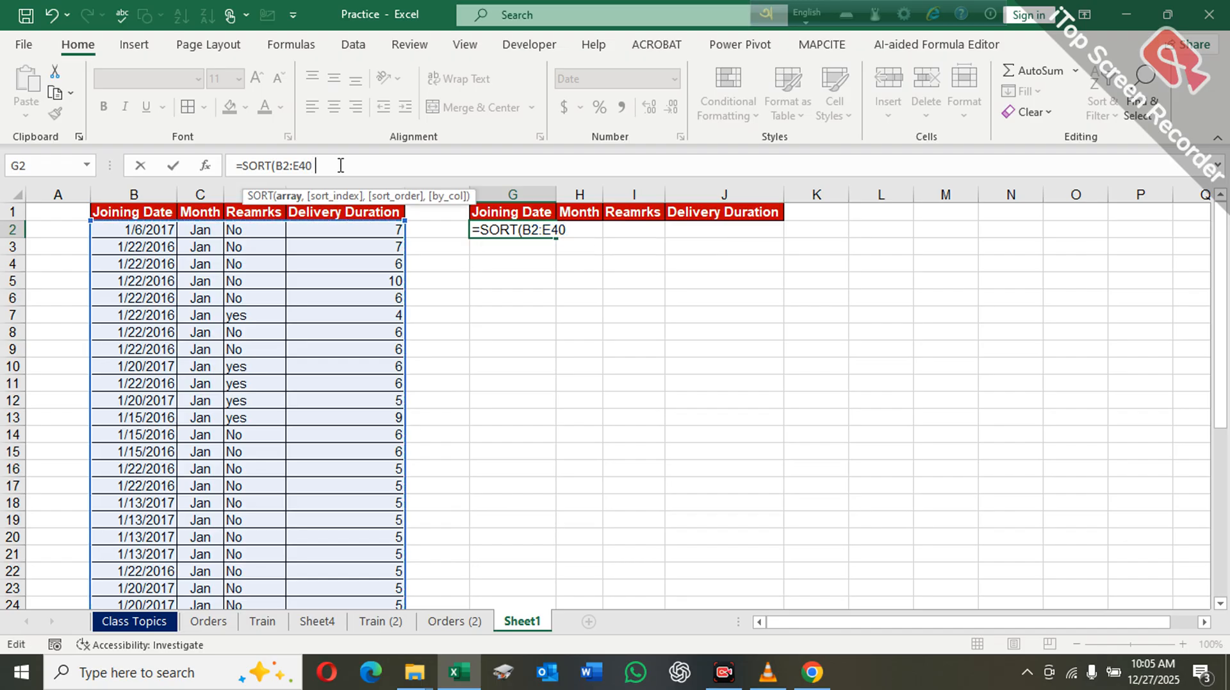
Step: Complete the SORT formula in G2 with sort index 4 and ascending order 1, giving =SORT(B2:E40,4,1)
type(",")
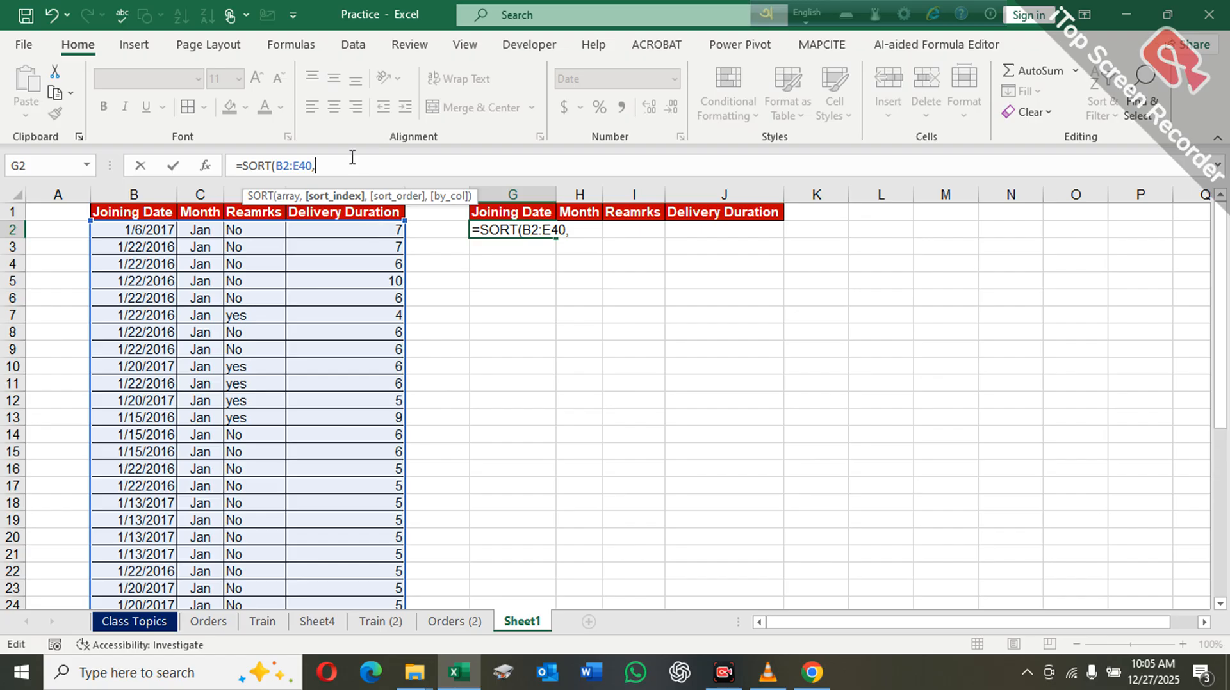
type("4,")
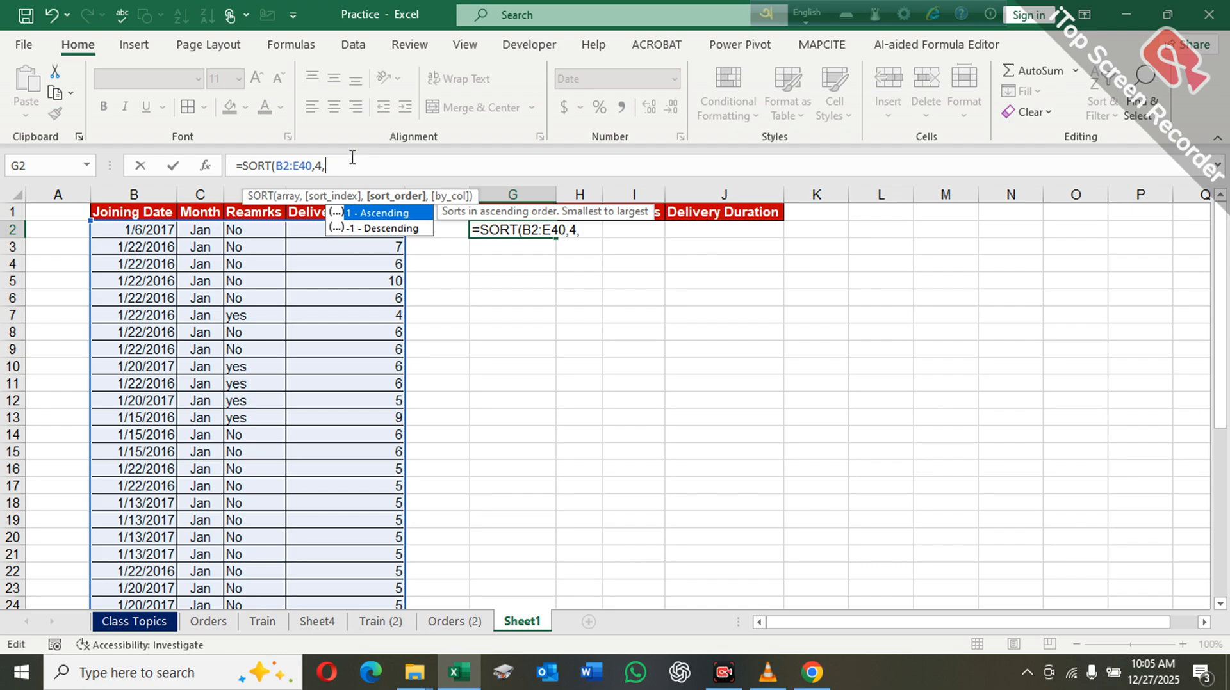
type("10")
key("BackSpace")
type(")")
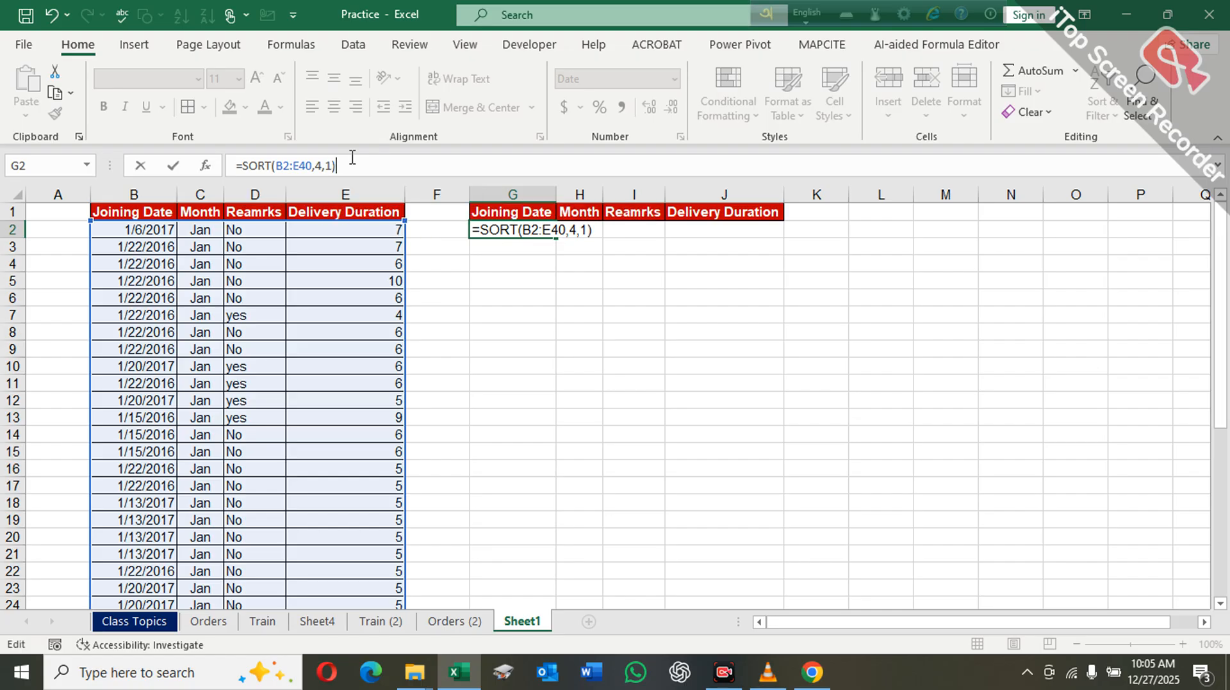
key("Return")
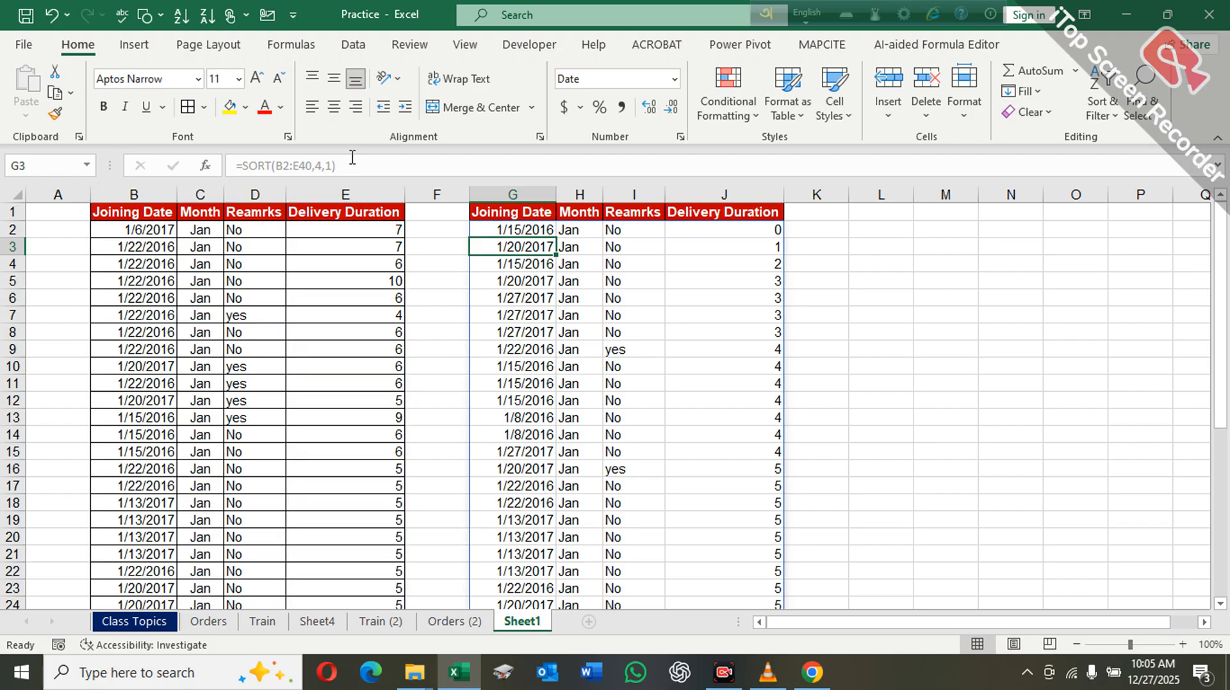
Step: Look through the sorted list's Delivery Duration values and delete the SORT formula from G2
left_click(836, 264)
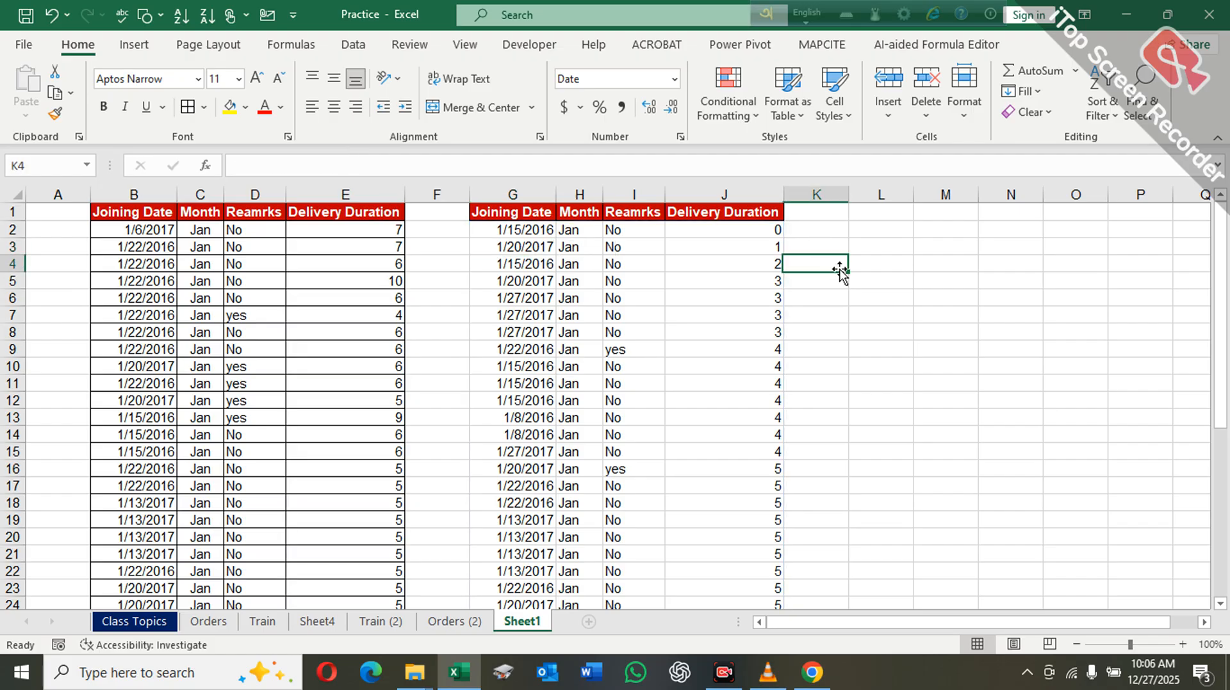
scroll(773, 255, "down", 11)
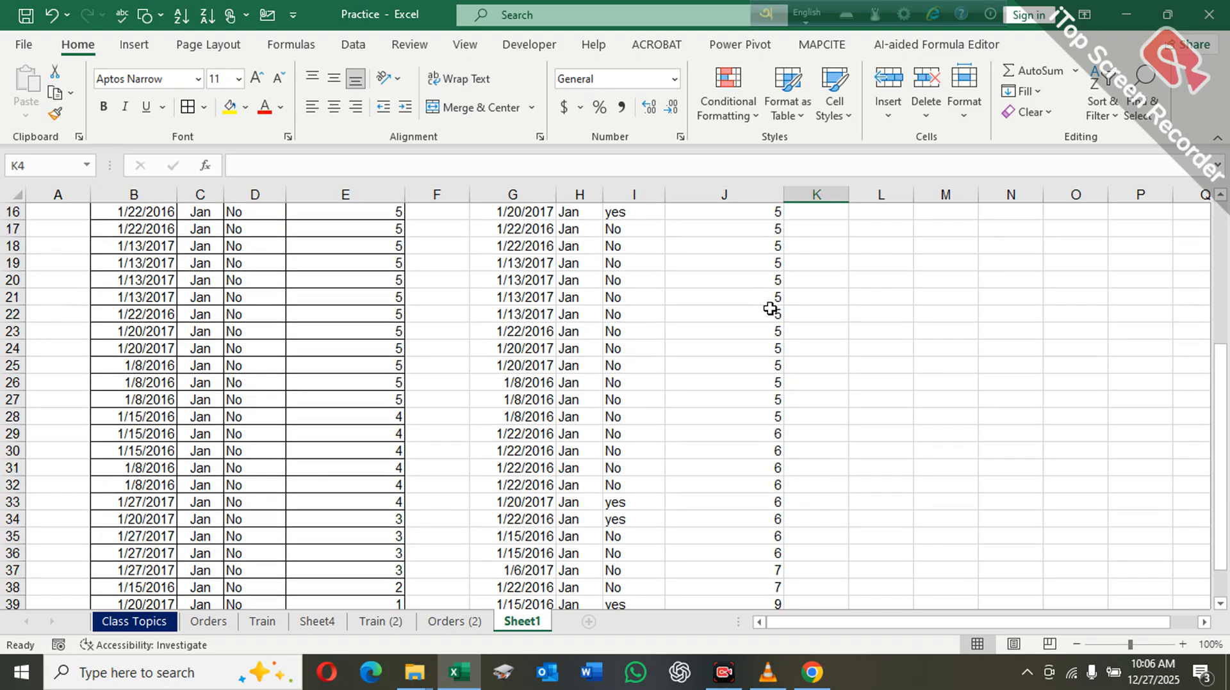
scroll(771, 308, "up", 2)
scroll(769, 309, "up", 9)
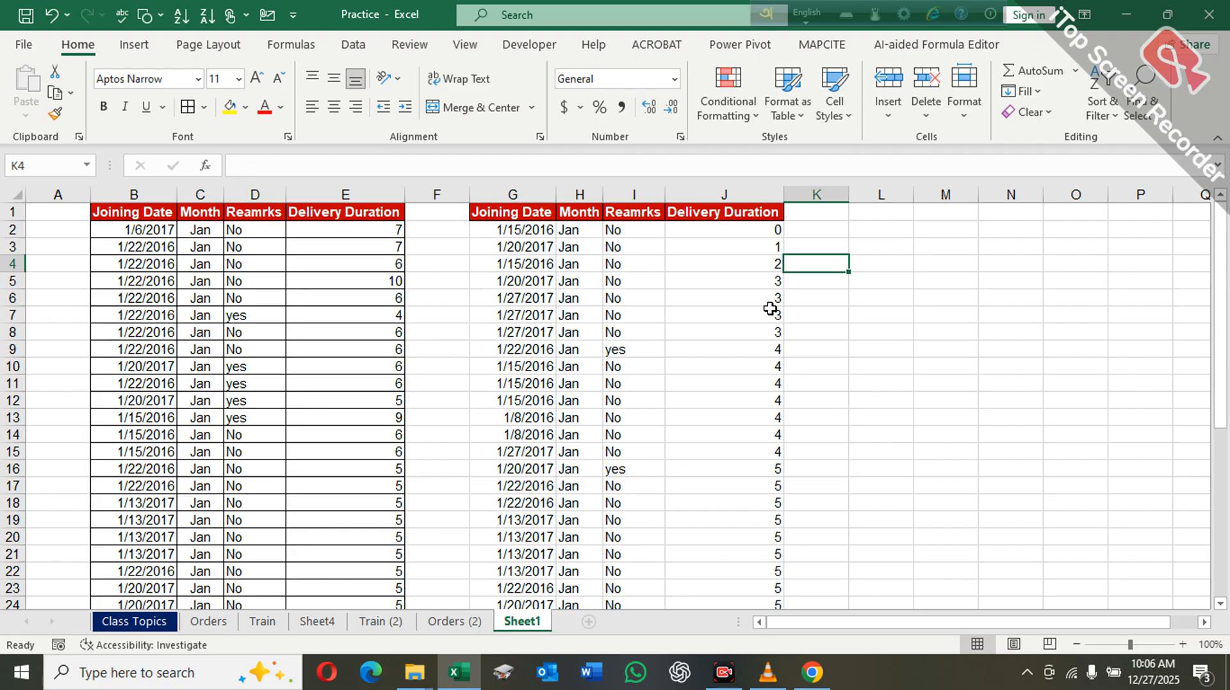
left_click(485, 225)
key("Delete")
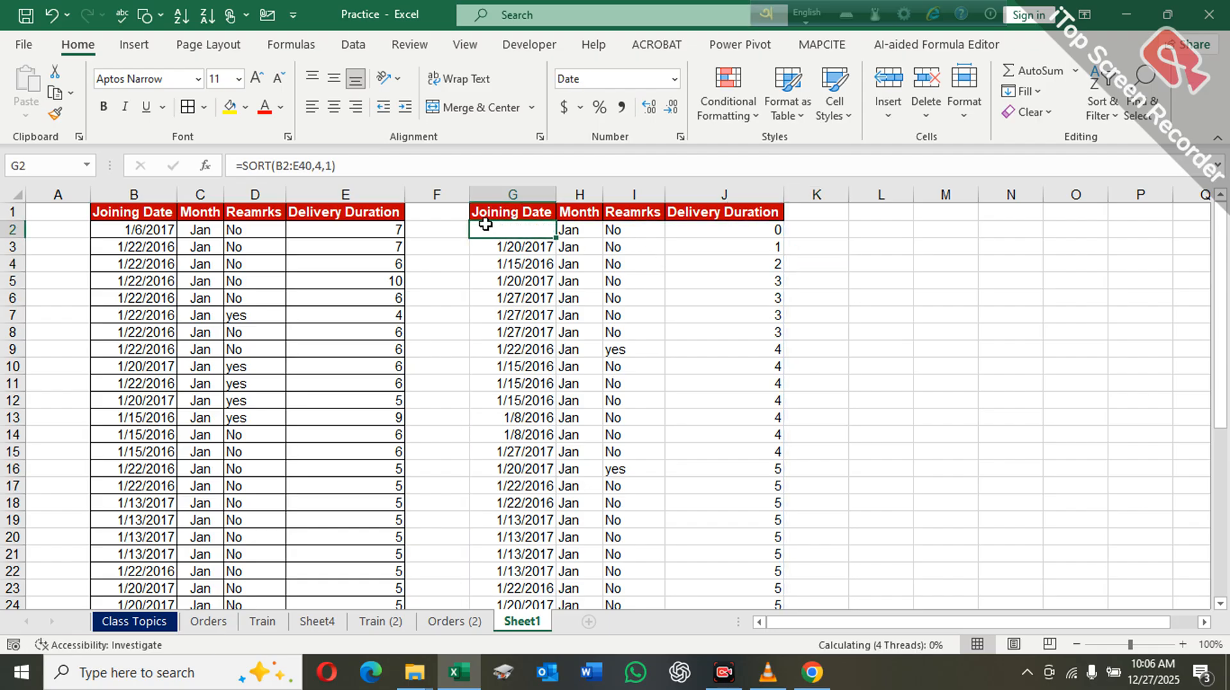
Step: Start a SORTBY formula in cell G2 with the source data B2:E40 as its array
type("=")
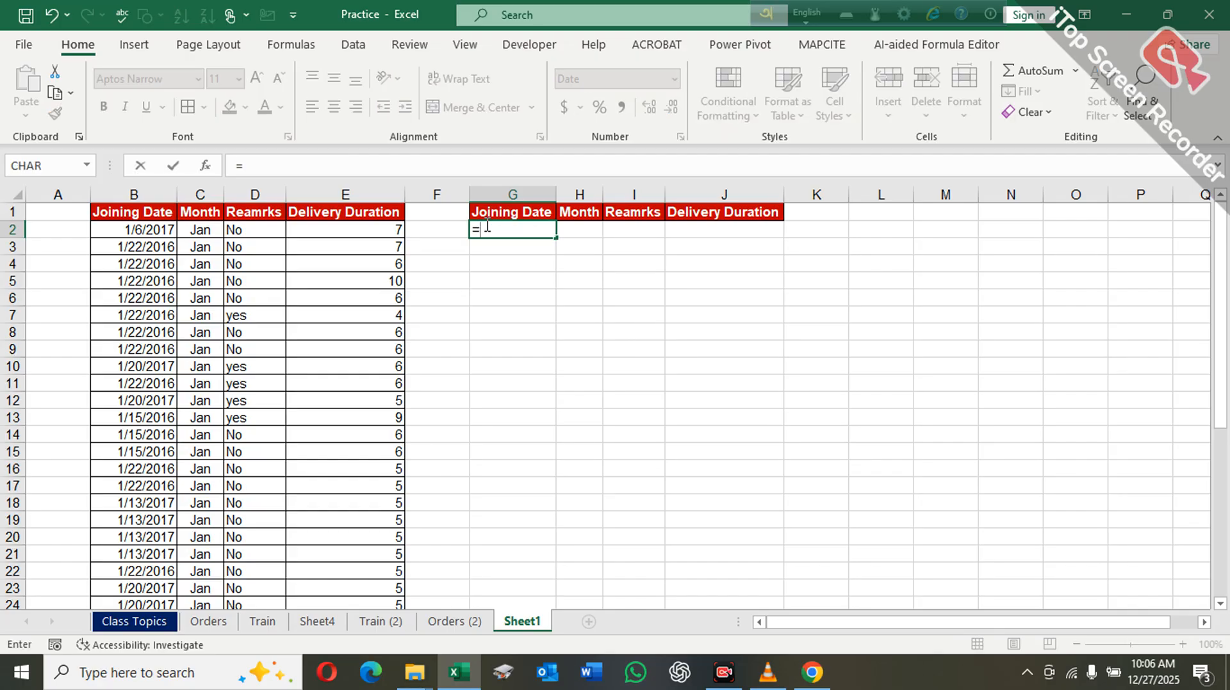
type("sort")
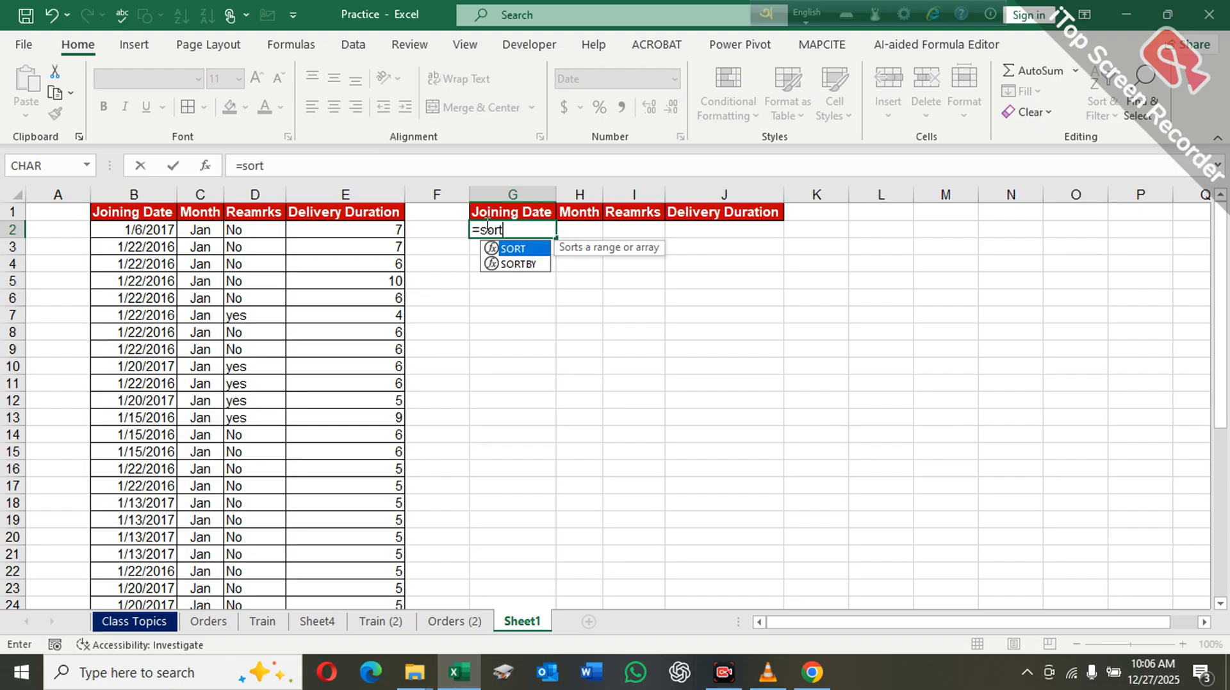
key("Down")
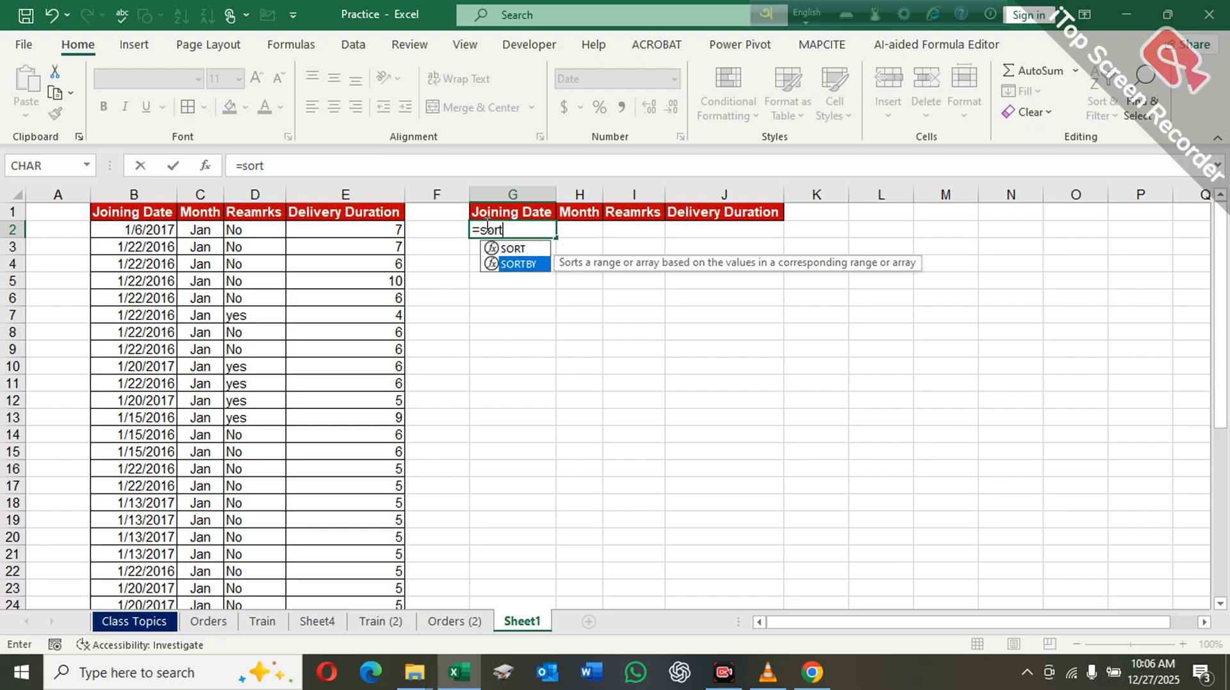
key("Tab")
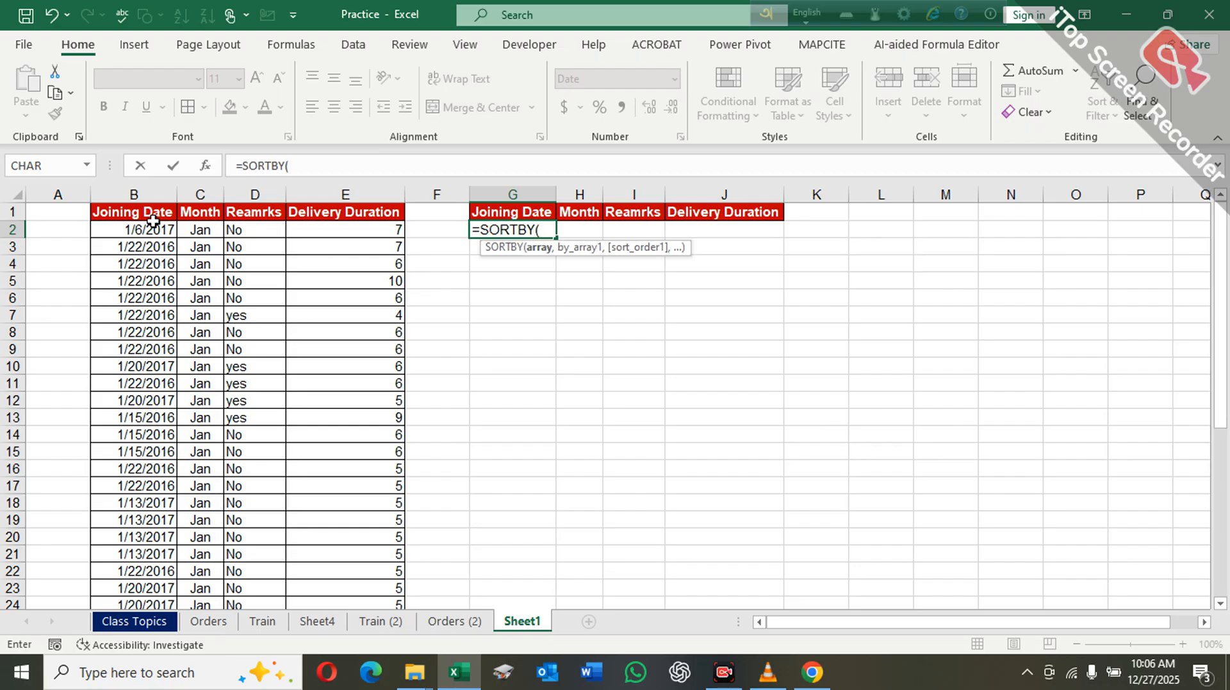
left_click(154, 225)
left_click_drag(153, 225, 356, 565)
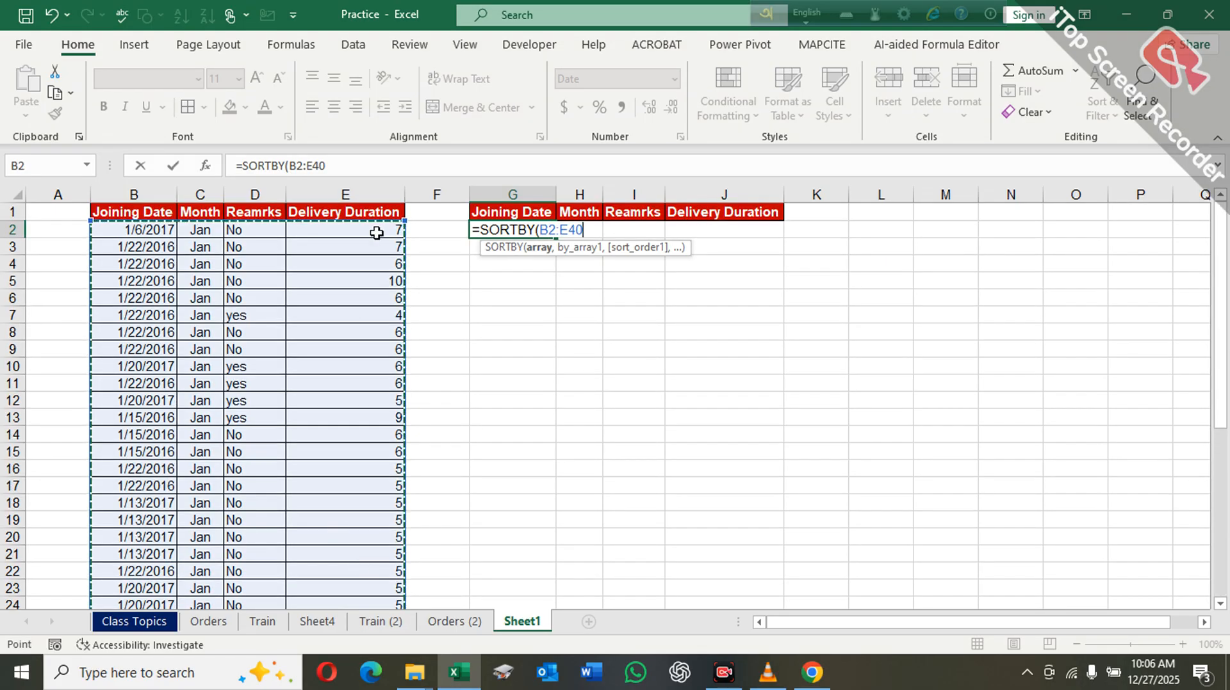
left_click(357, 166)
type(",")
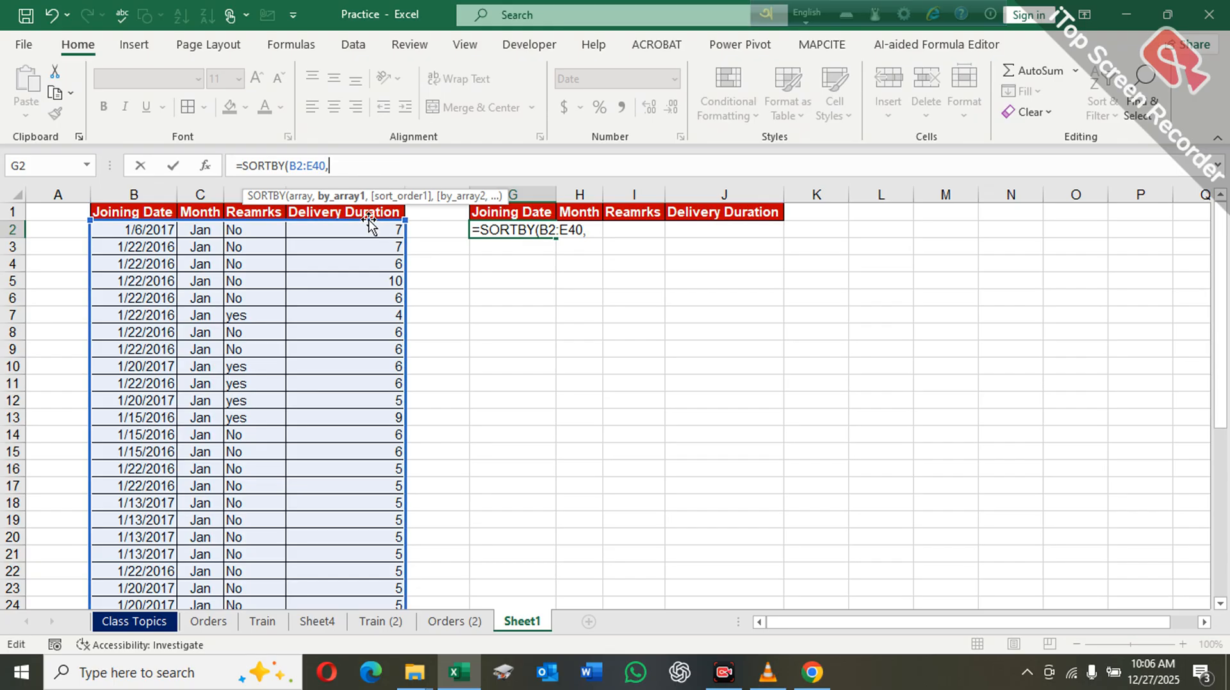
Step: Add the Delivery Duration range E2:E40 as the SORTBY formula's first sort key, with ascending order 1
left_click_drag(368, 229, 379, 568)
scroll(378, 570, "up", 6)
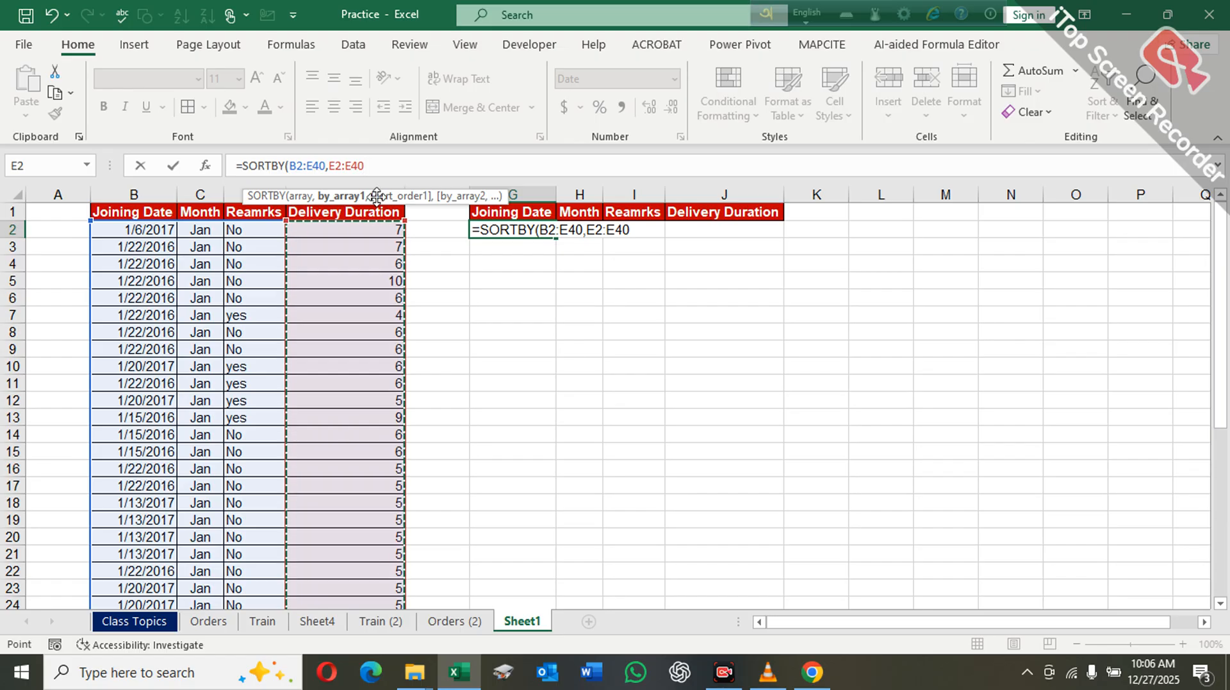
type(",")
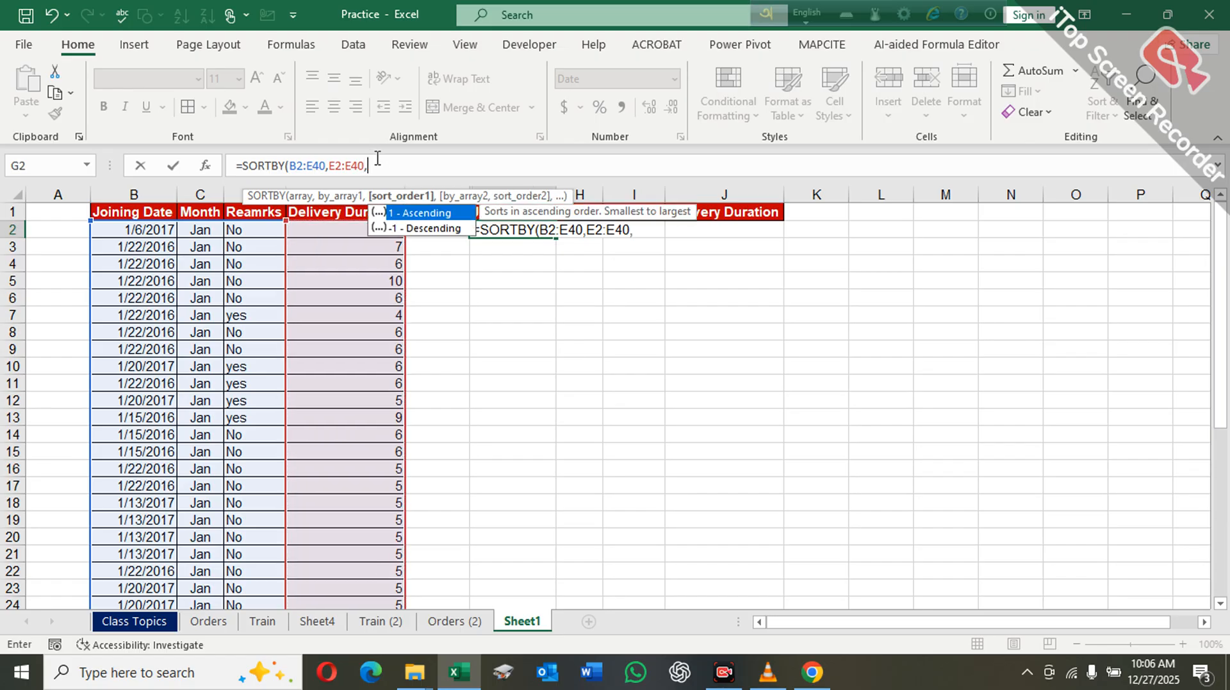
type("1,")
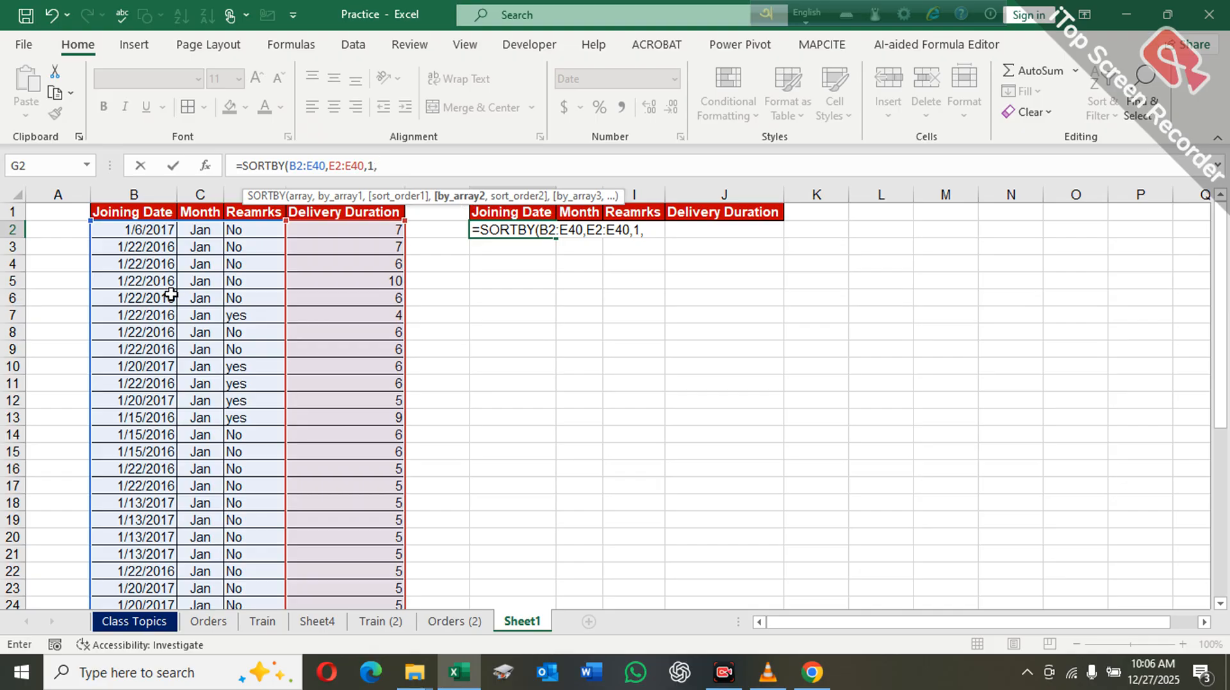
Step: Add the Joining Date range B2:B40 as the second sort key with order 1, completing =SORTBY(B2:E40,E2:E40,1,B2:B40,1)
left_click_drag(150, 231, 157, 572)
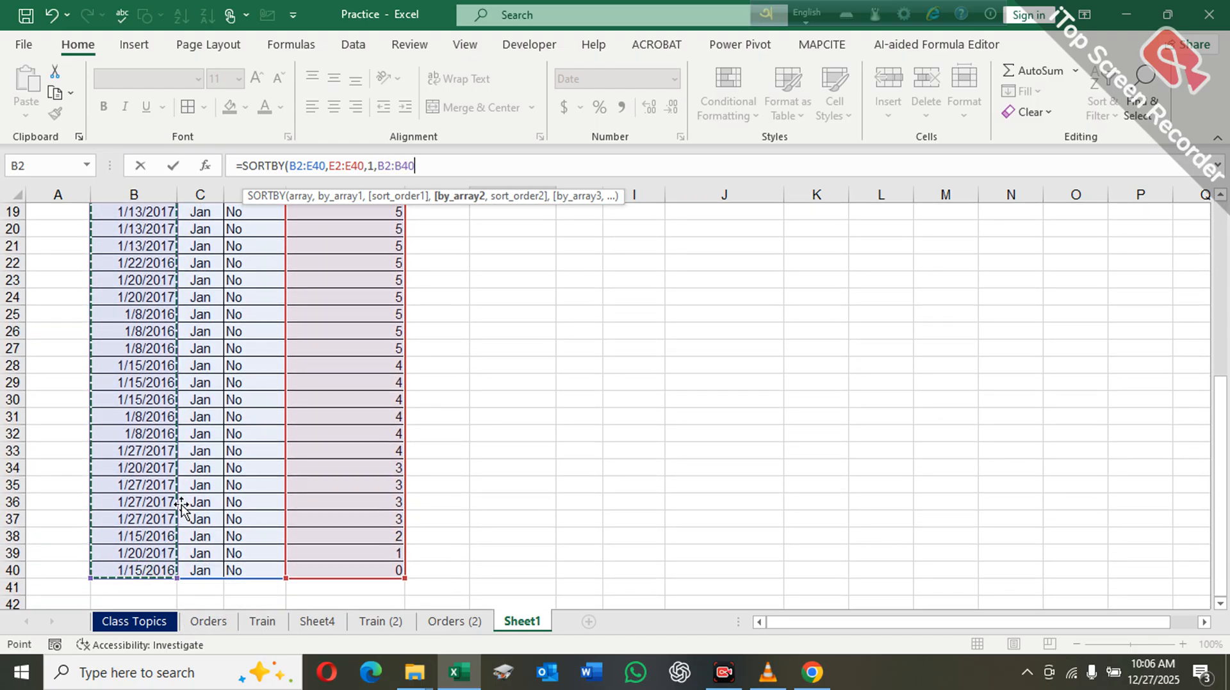
scroll(345, 275, "up", 6)
type(",")
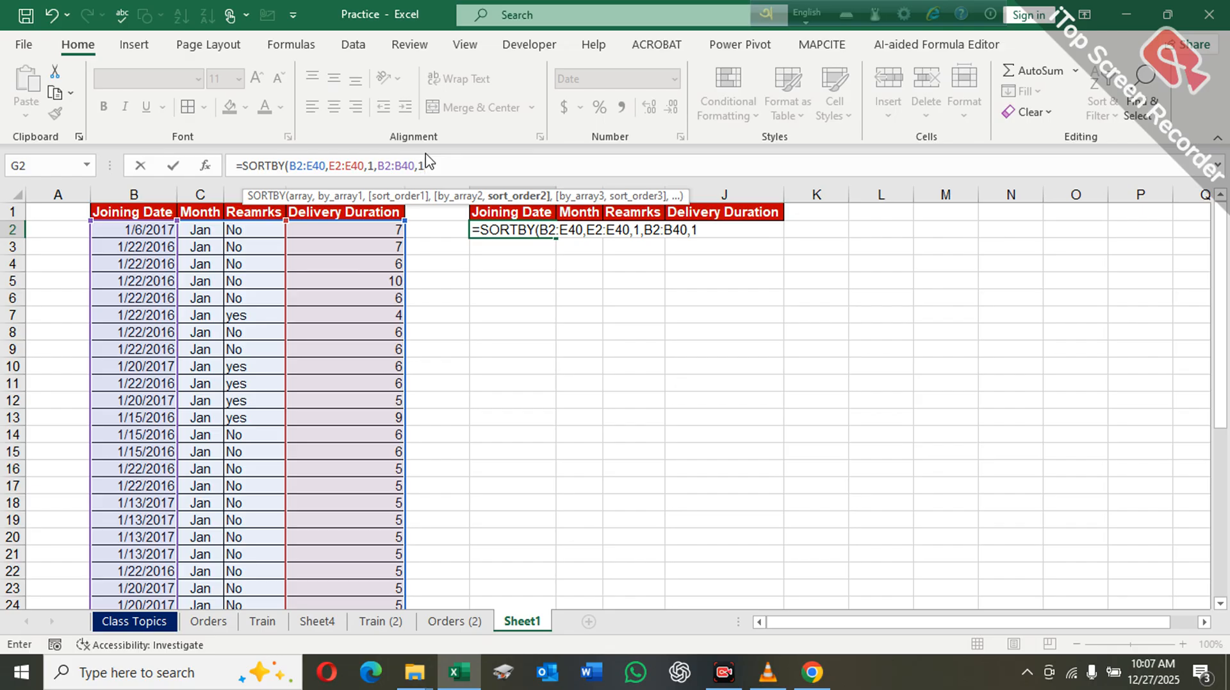
type("1)")
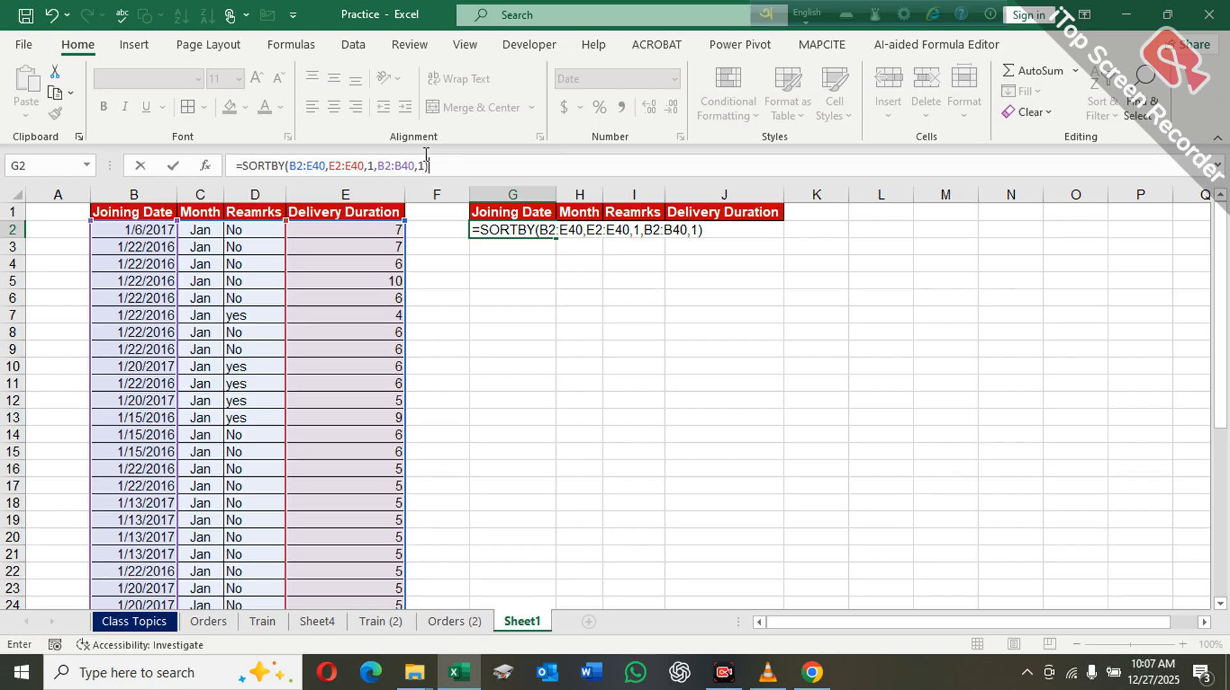
key("Return")
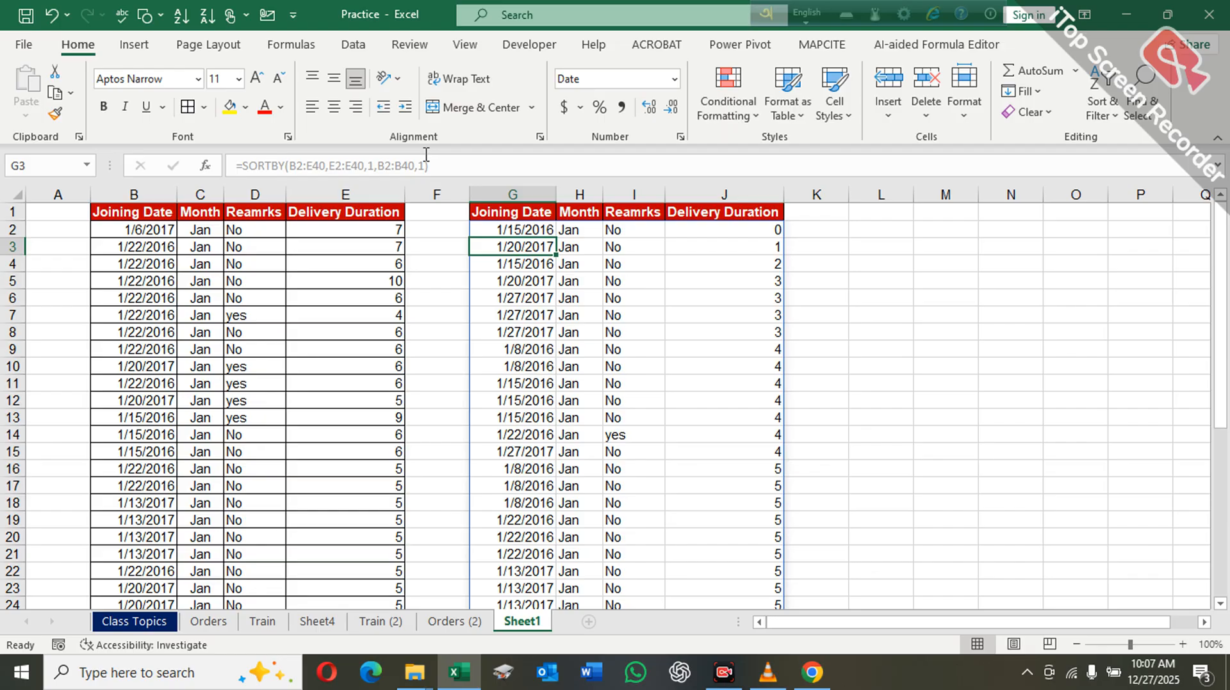
Step: Examine the SORTBY output in columns G to J, checking the order of Delivery Duration and Joining Date down to the last row
left_click(884, 301)
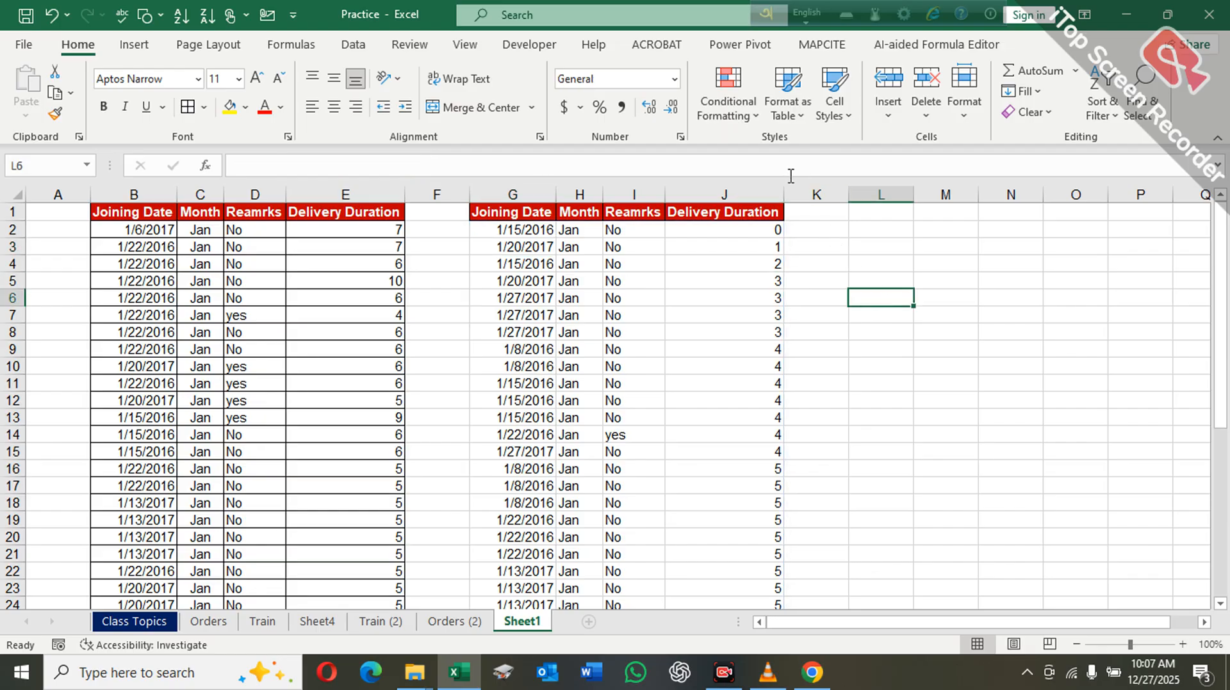
left_click(771, 191)
left_click(761, 245)
scroll(764, 324, "down", 11)
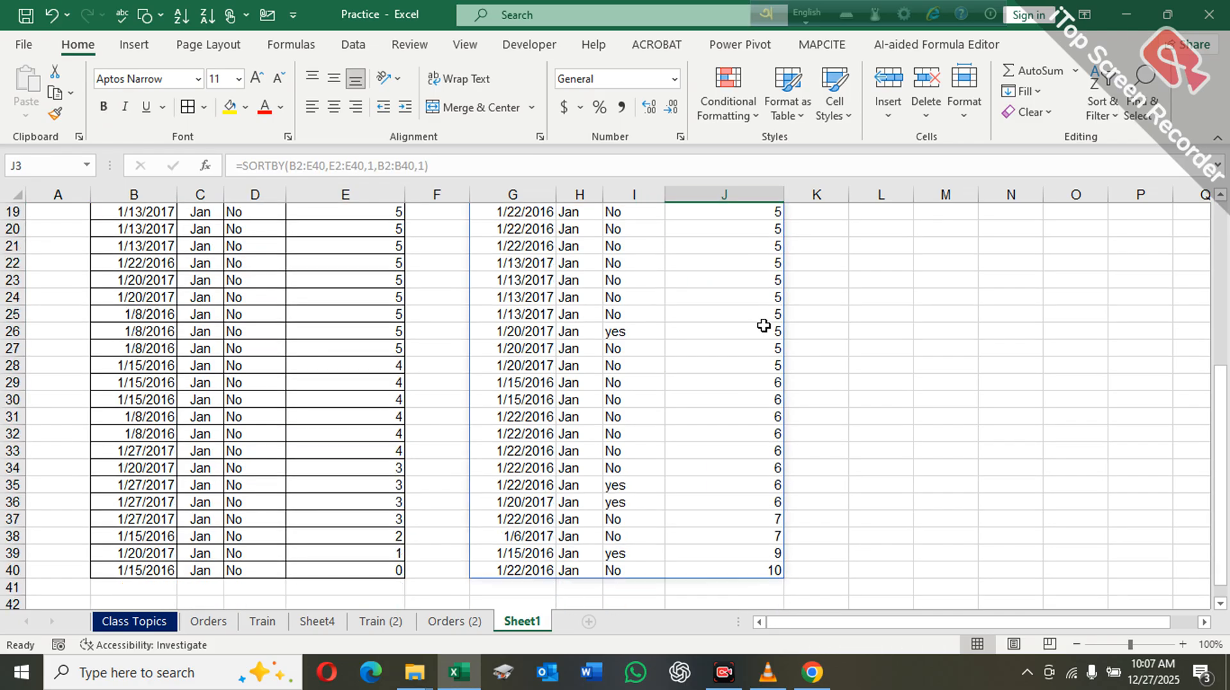
scroll(764, 324, "up", 11)
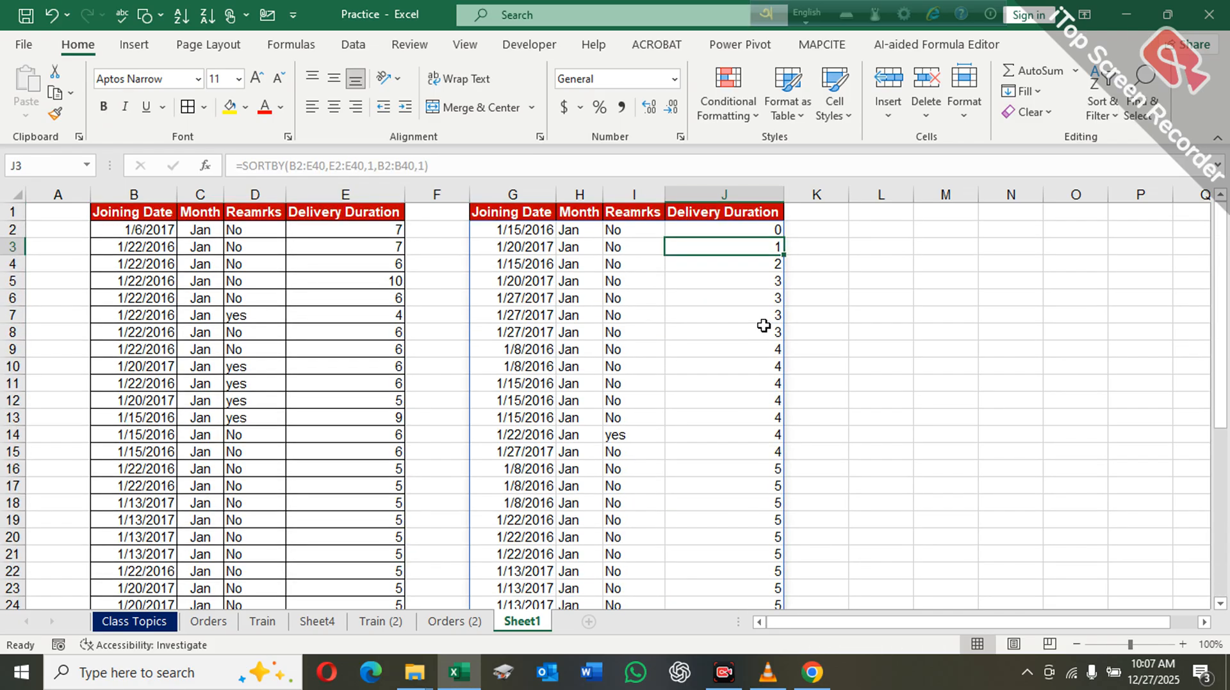
left_click(907, 280)
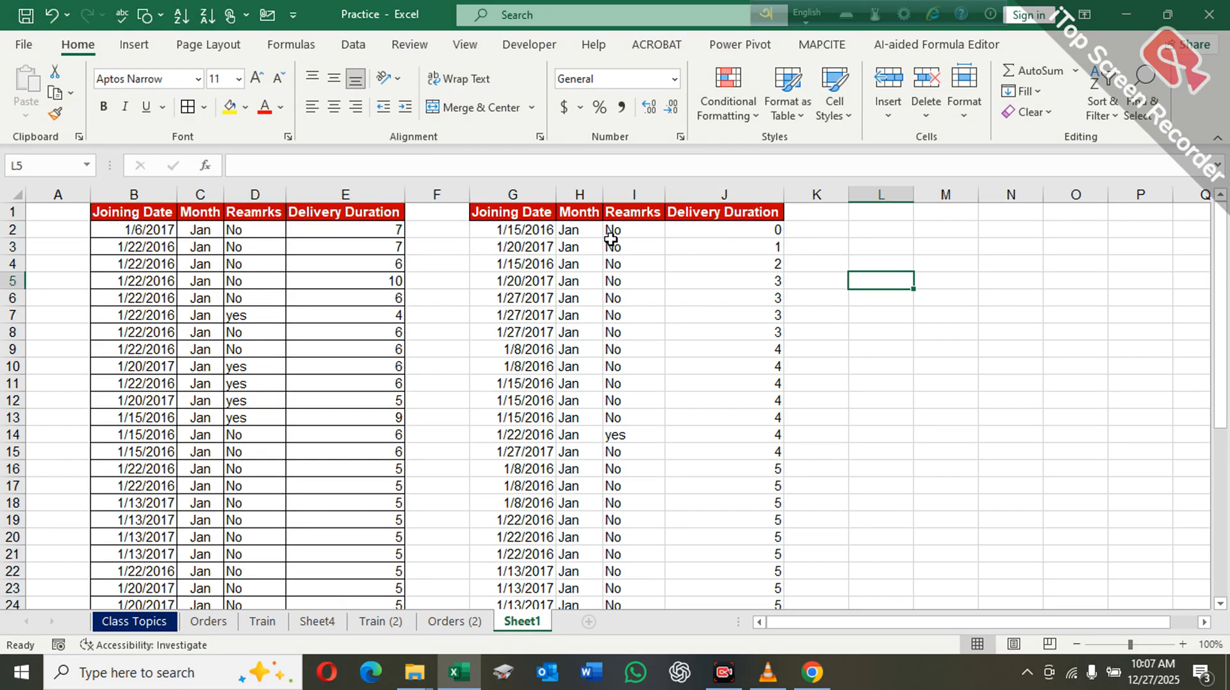
left_click(516, 211)
key("ctrl+shift+Down")
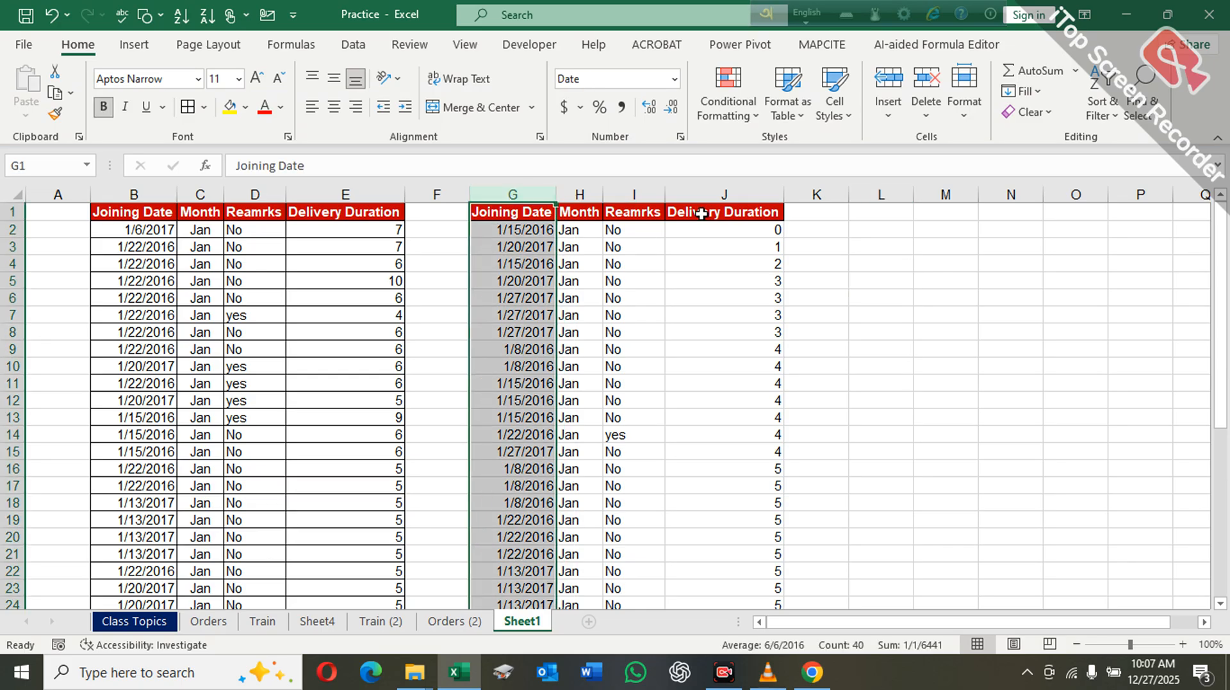
left_click(759, 230)
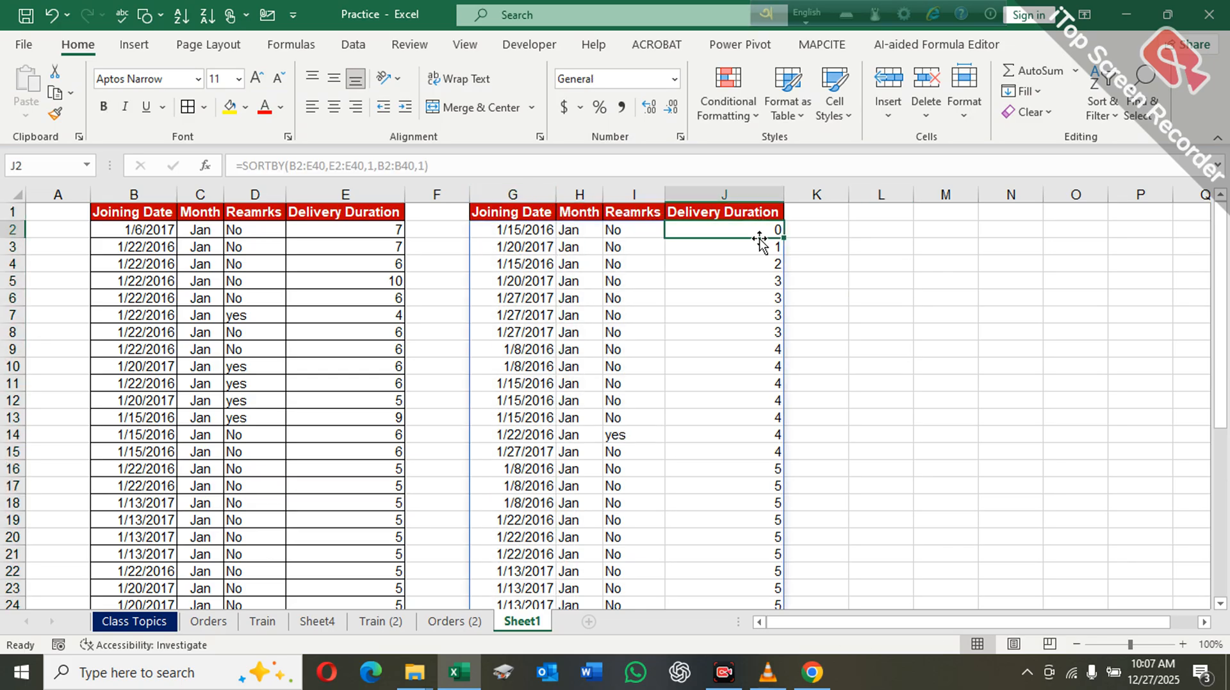
Step: Add outside borders around G9:J15, the sorted rows with a Delivery Duration of 4
left_click(758, 245)
left_click(756, 265)
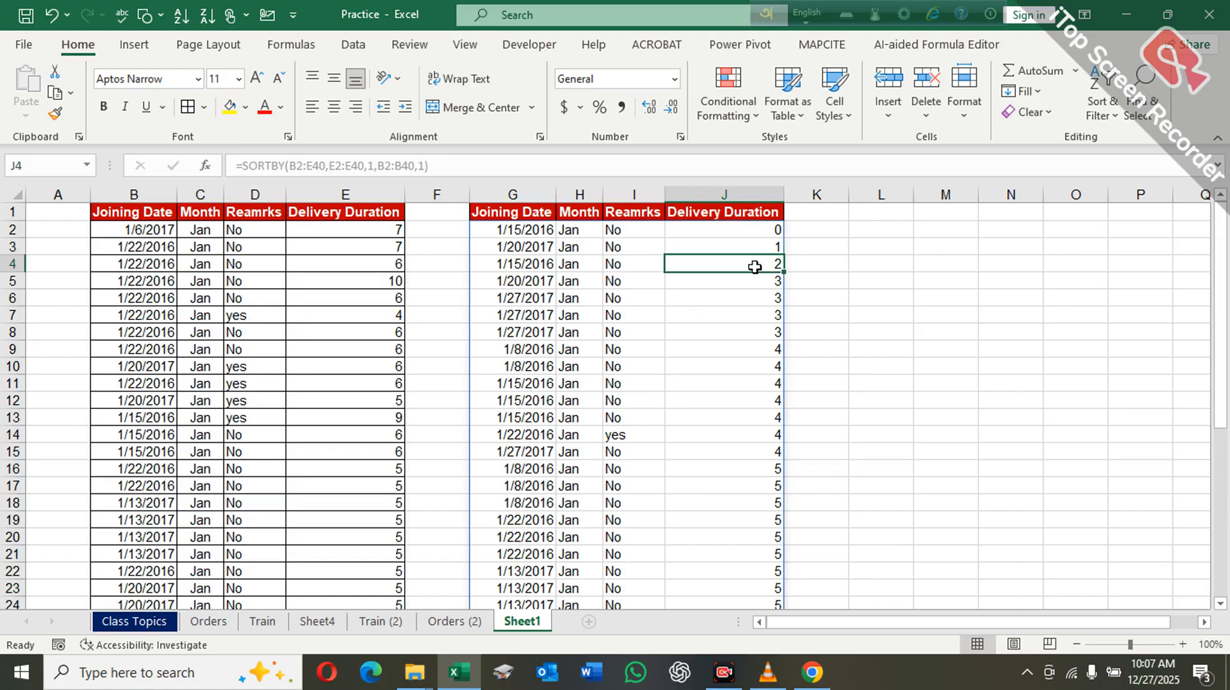
left_click(752, 294)
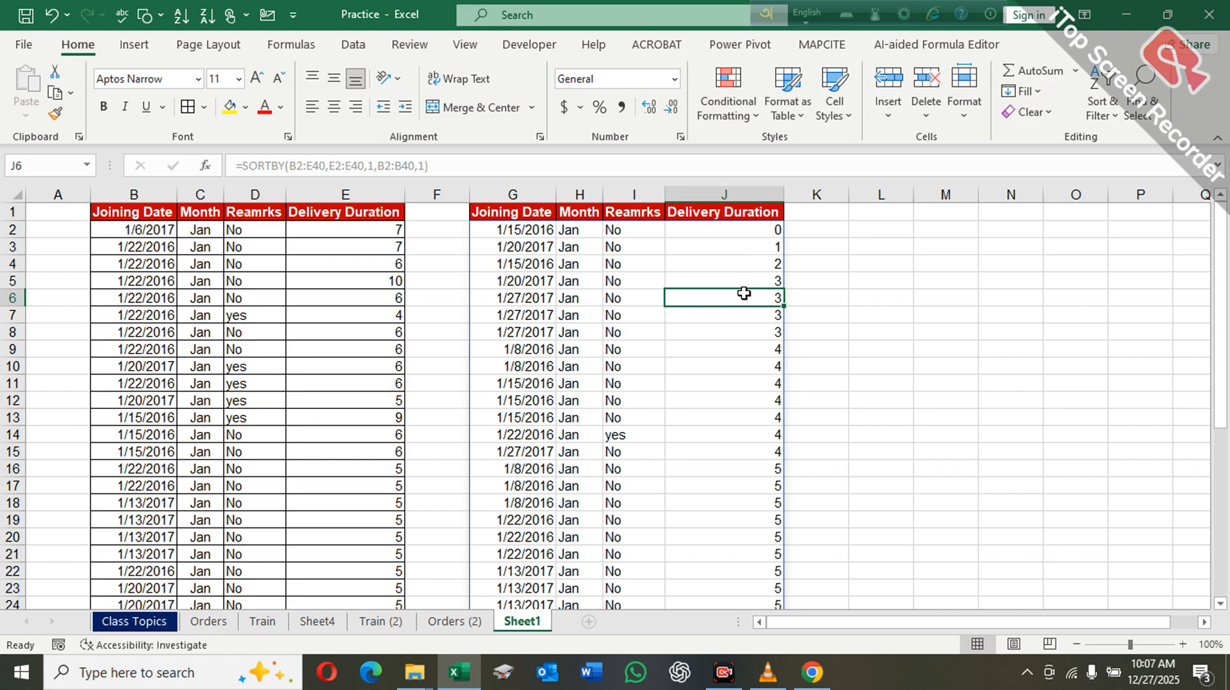
left_click_drag(757, 349, 758, 450)
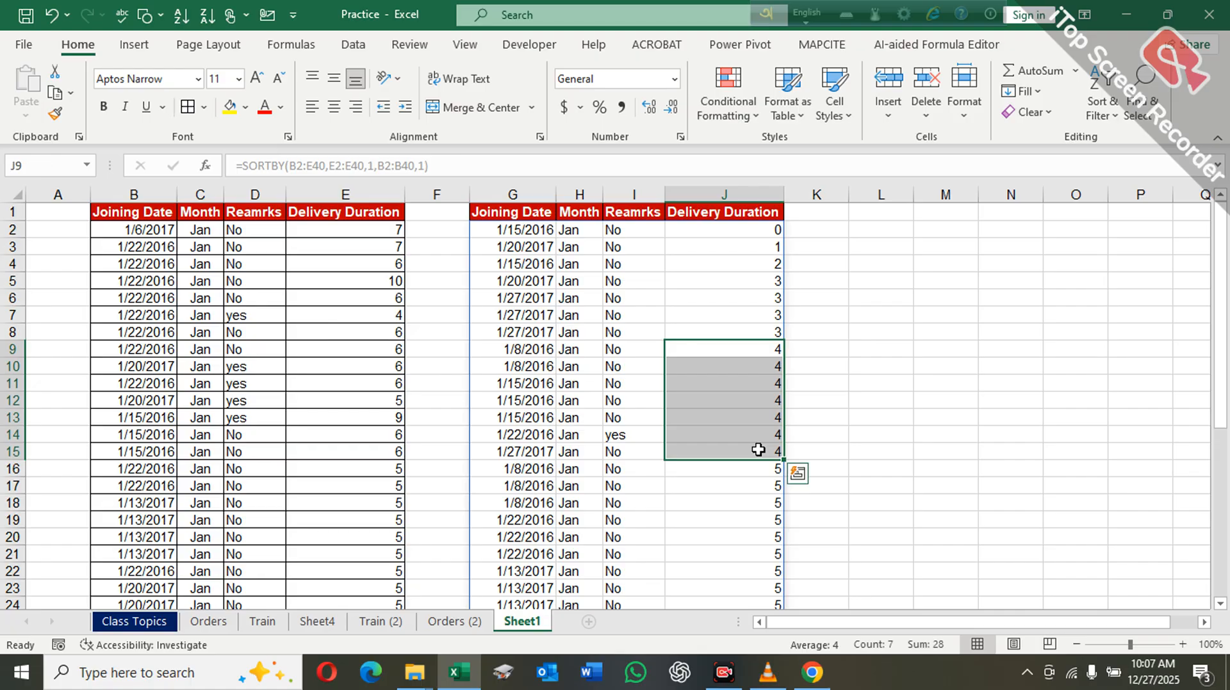
left_click_drag(529, 349, 724, 449)
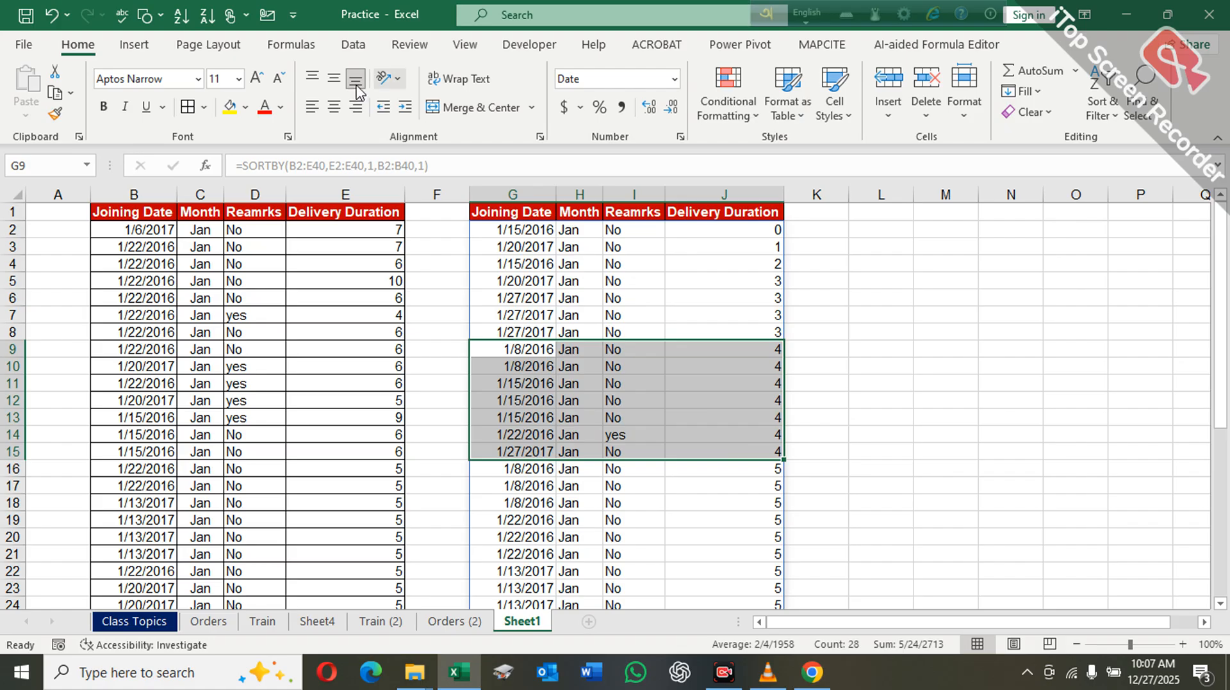
left_click(203, 106)
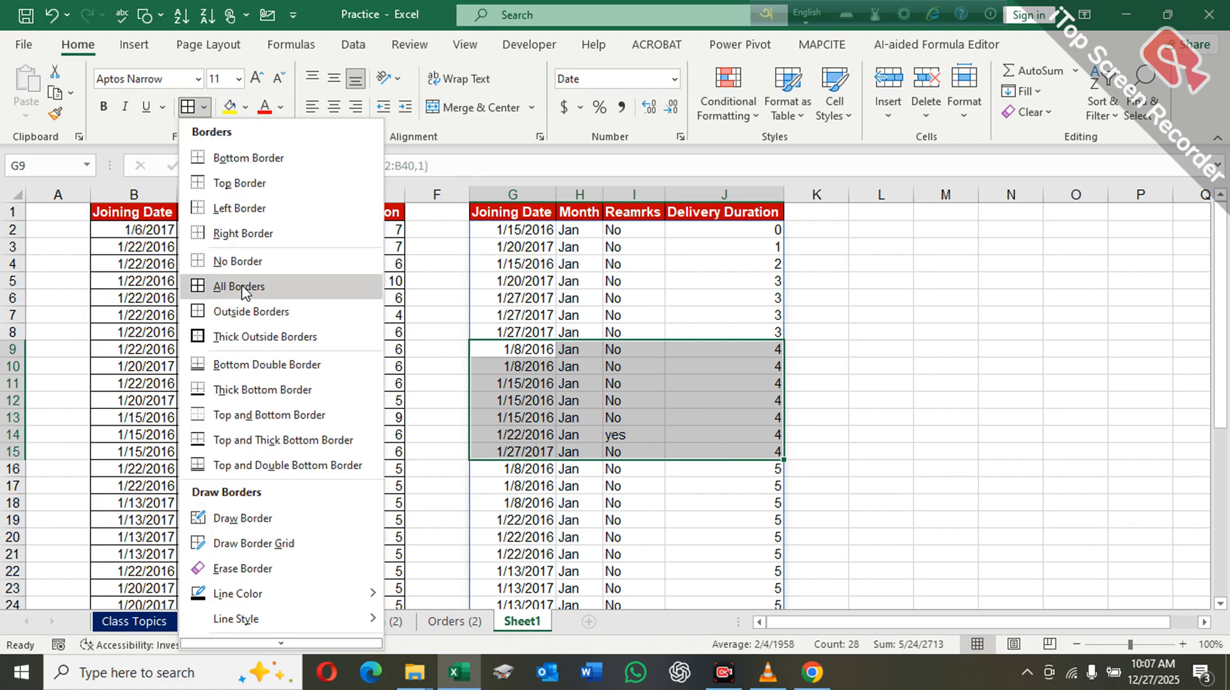
left_click(253, 311)
left_click(971, 362)
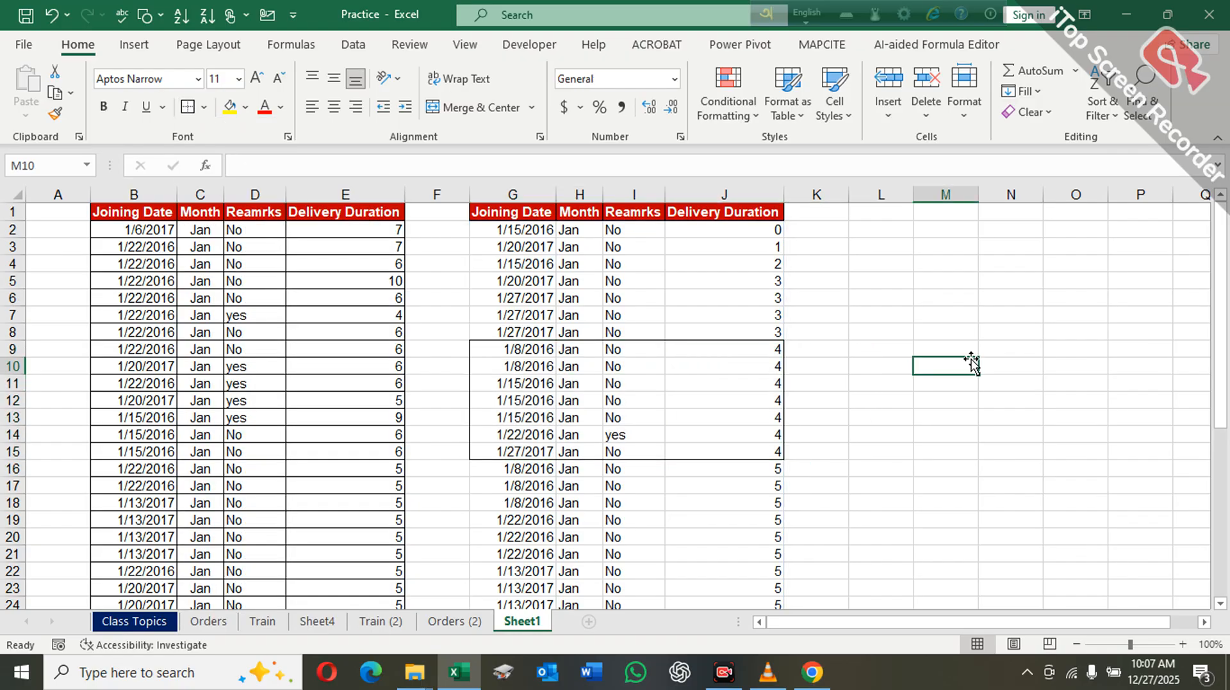
Step: Examine the Joining Date order within the bordered block G9:J15 and in the first rows below it
left_click(543, 349)
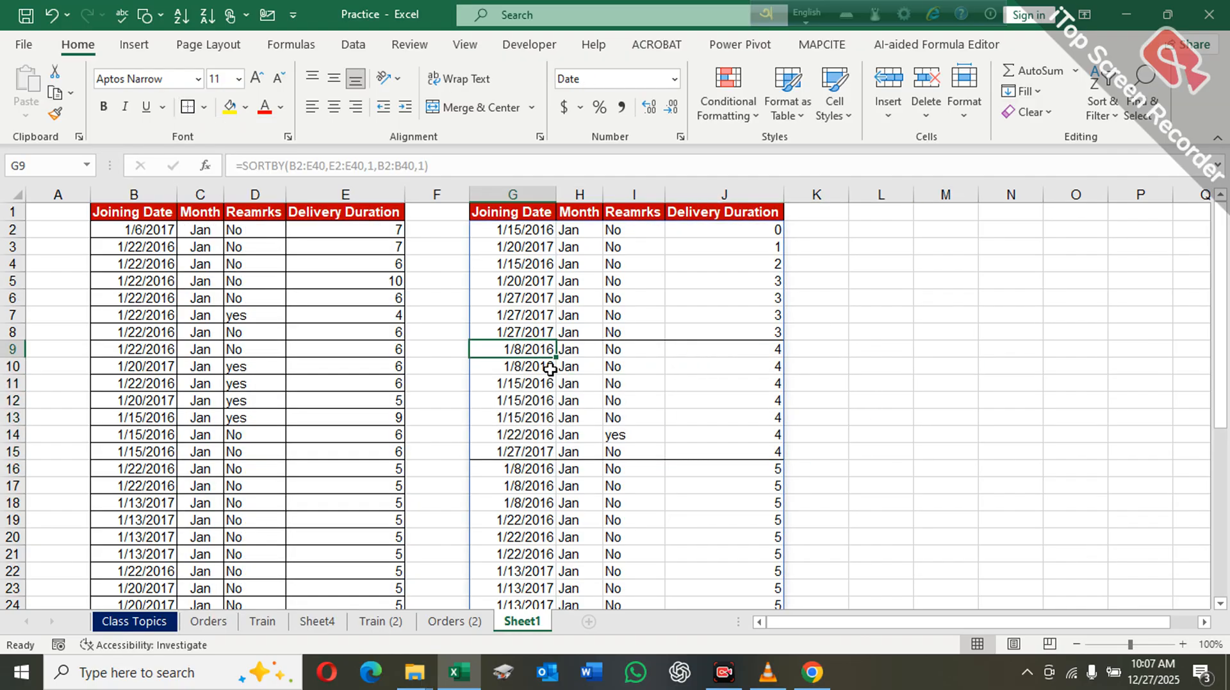
left_click(549, 367)
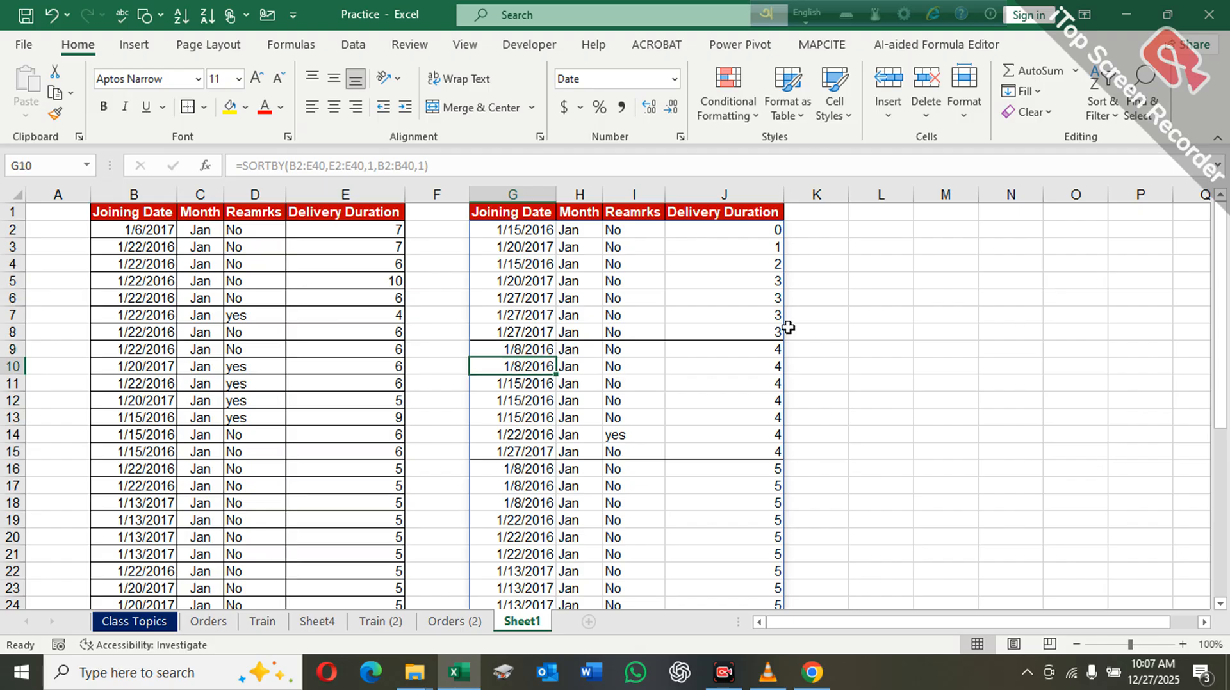
key("Down")
key("Down")
key("Down")
key("Down")
key("Down")
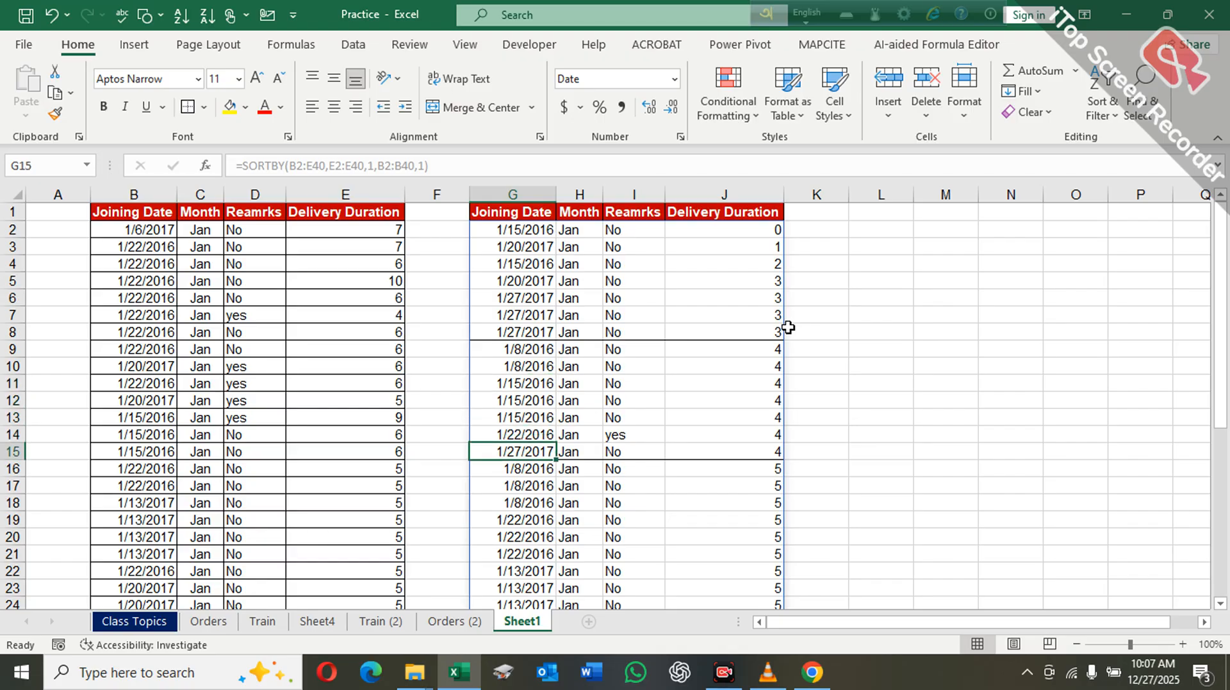
key("Right")
key("Right")
key("Right")
key("Right")
key("Up")
key("Up")
key("Up")
key("Up")
key("Up")
key("Up")
key("Up")
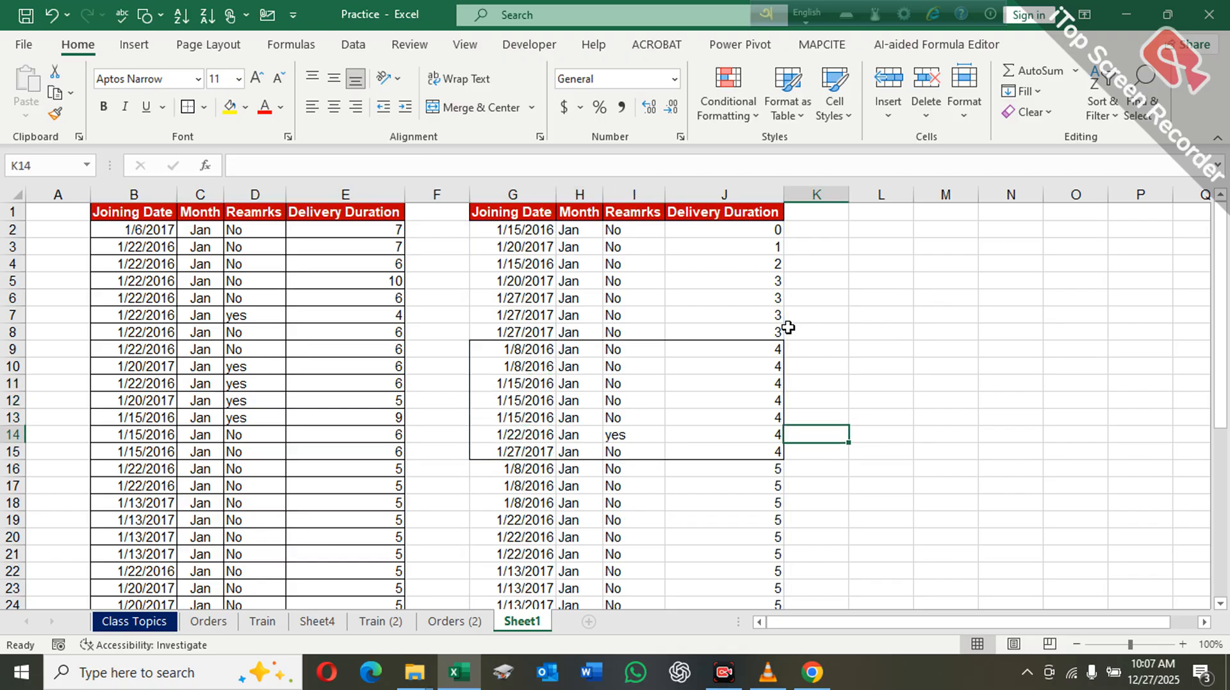
key("Left")
key("Down")
key("Left")
key("Left")
key("Left")
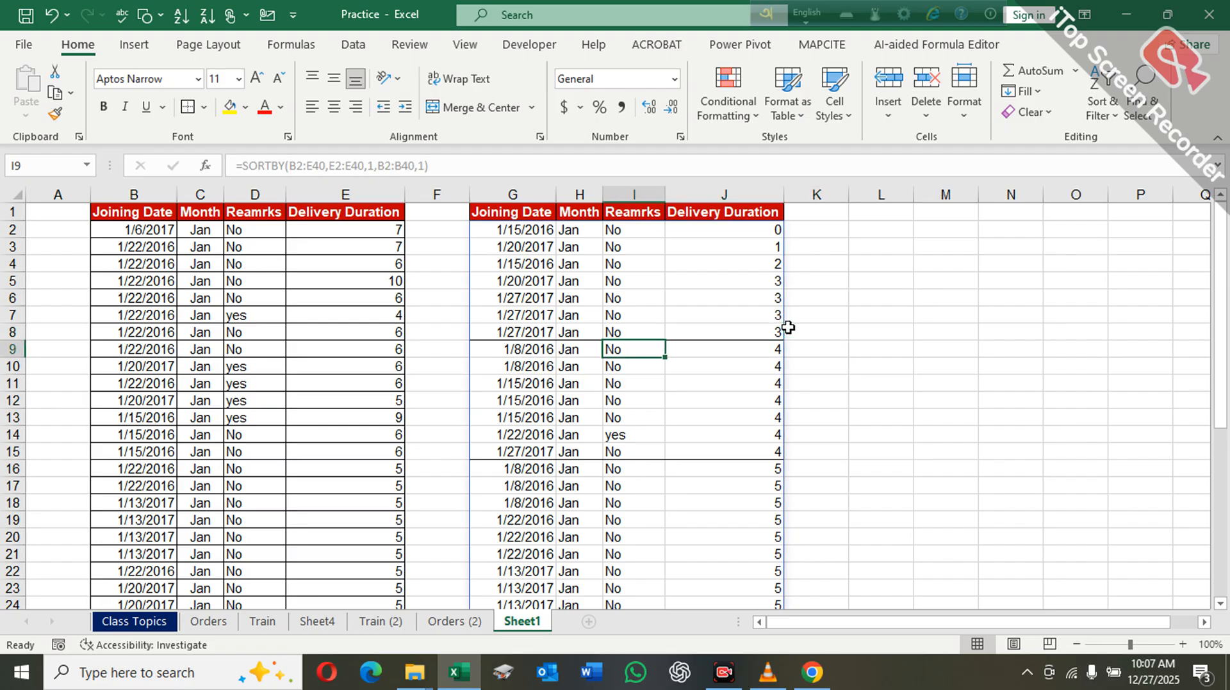
key("Down")
key("Down")
key("Down")
key("Down")
key("Down")
key("Down")
key("Down")
key("Down")
key("Down")
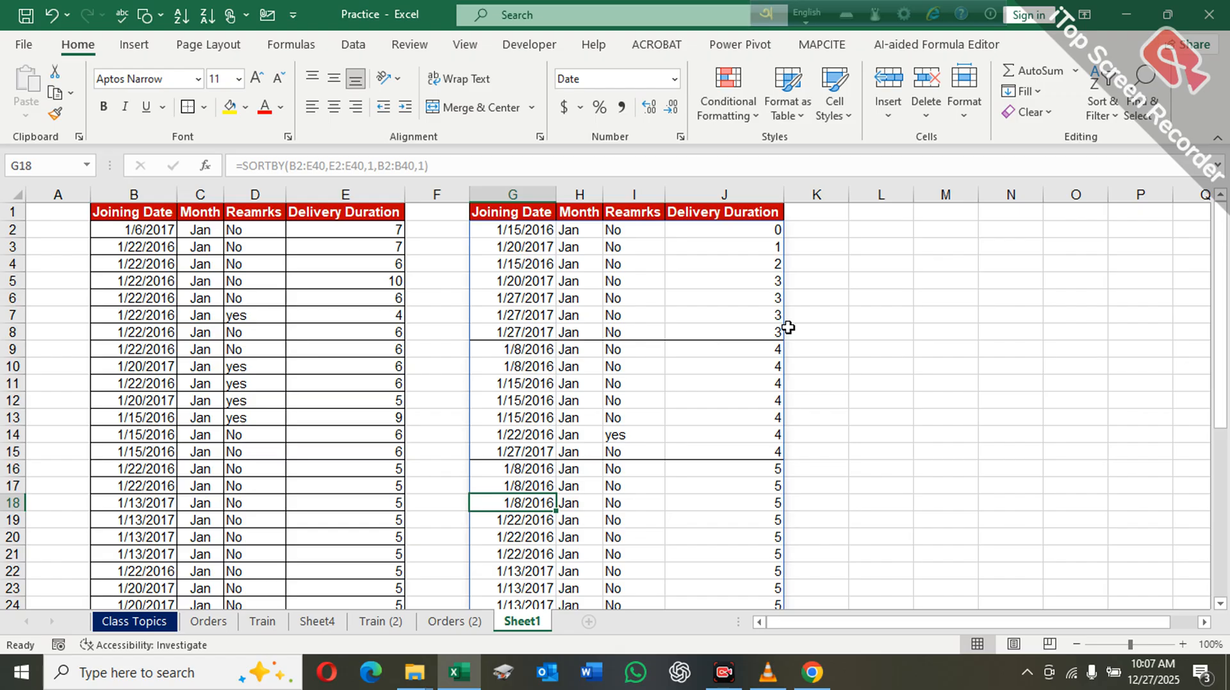
Step: Compare the sorted Delivery Duration column J with the Joining Date column G as first and second sort levels
left_click(832, 282)
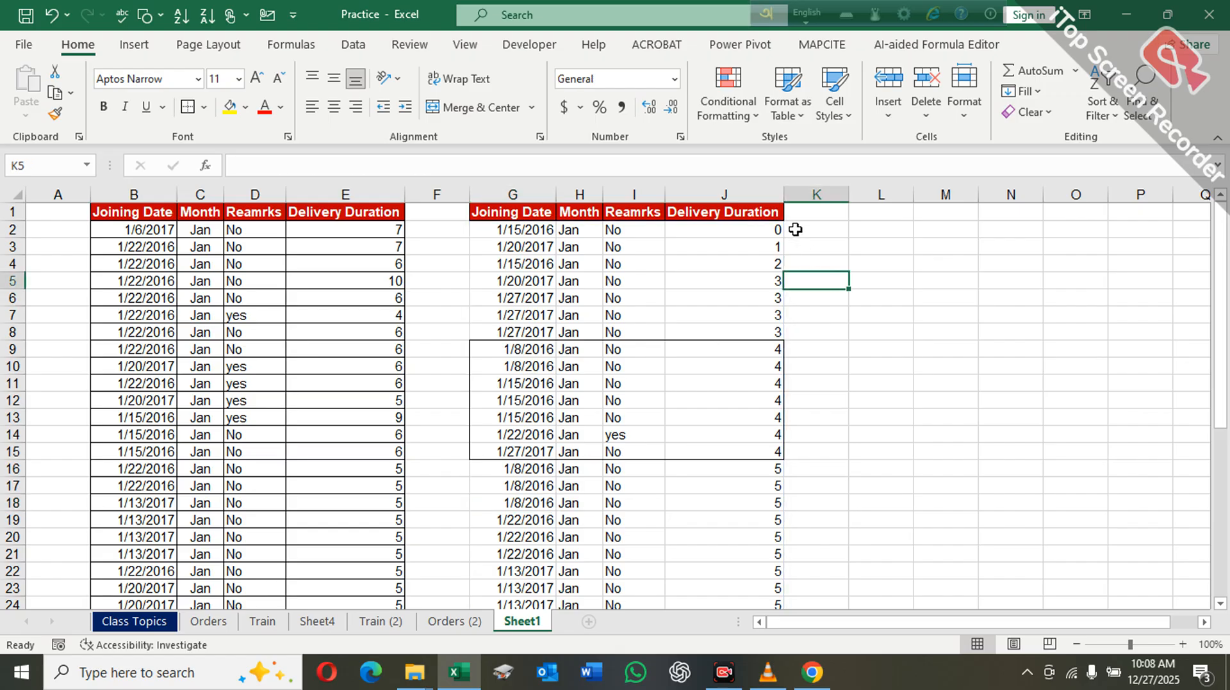
left_click(763, 195)
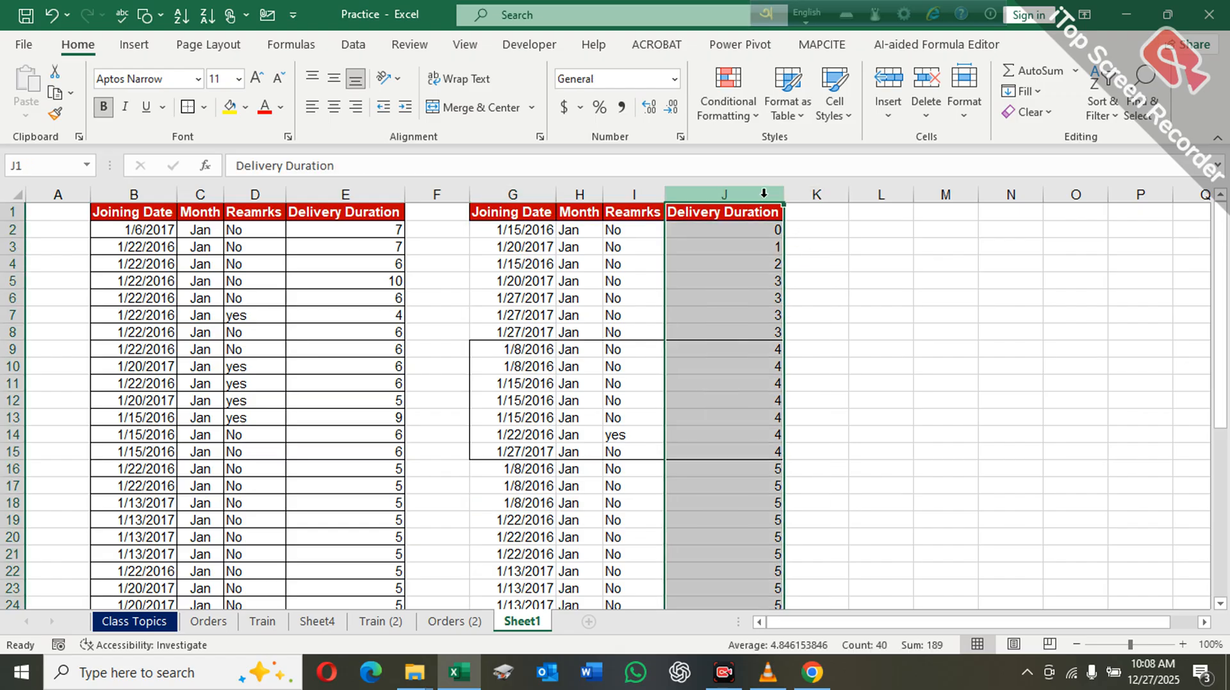
left_click(496, 187)
left_click(878, 264)
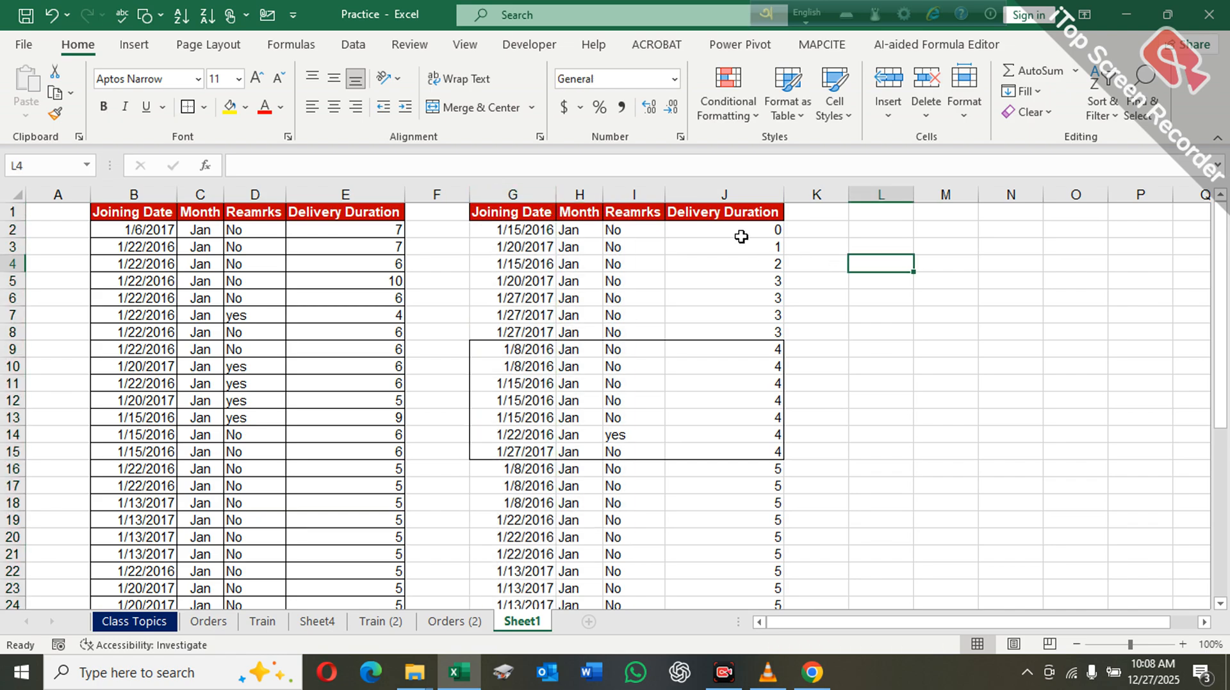
left_click(528, 190)
left_click(761, 281)
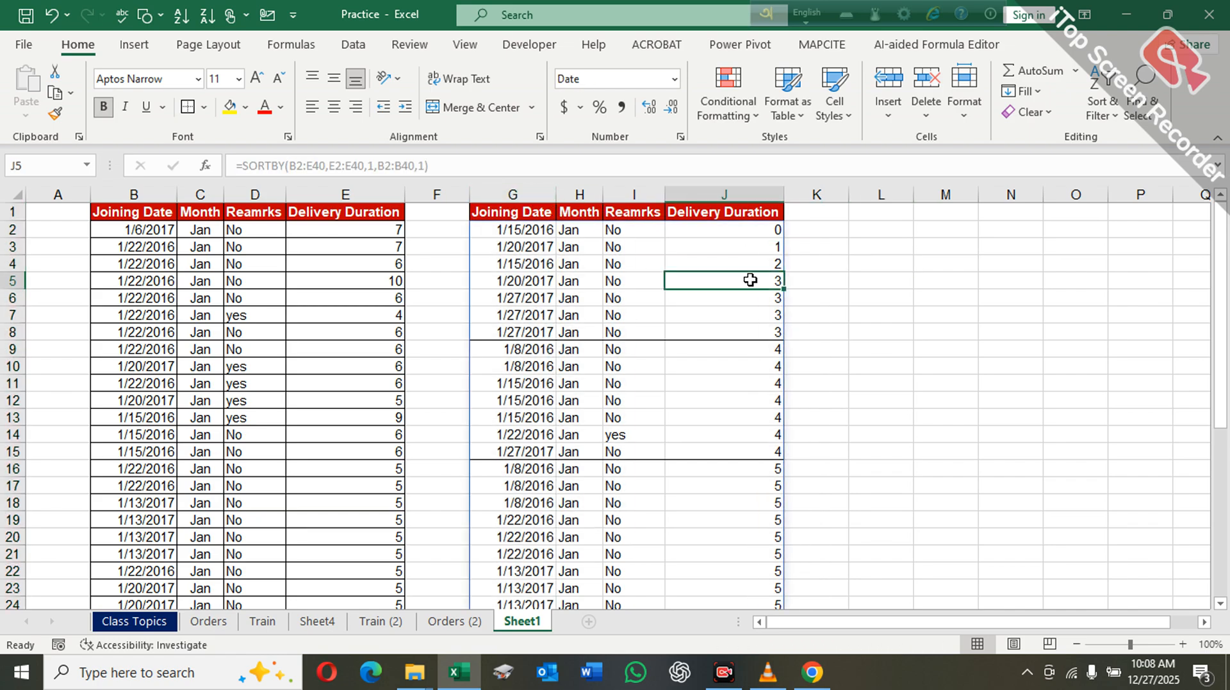
left_click(518, 264)
left_click(859, 279)
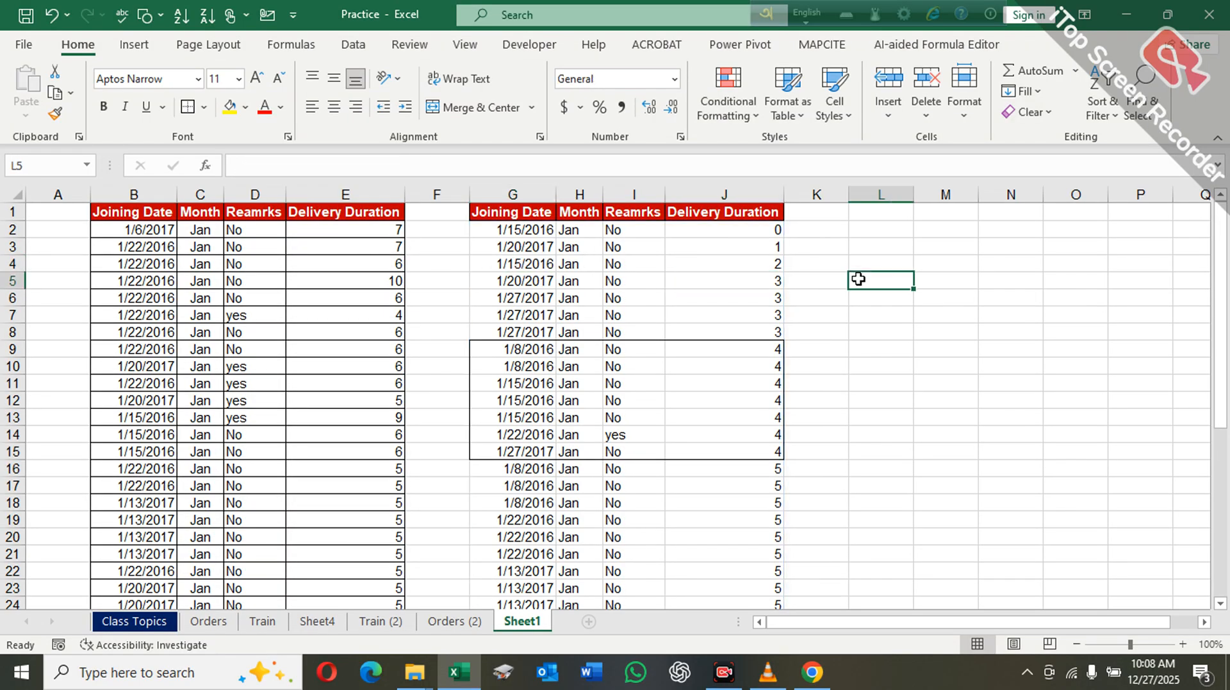
left_click(763, 198)
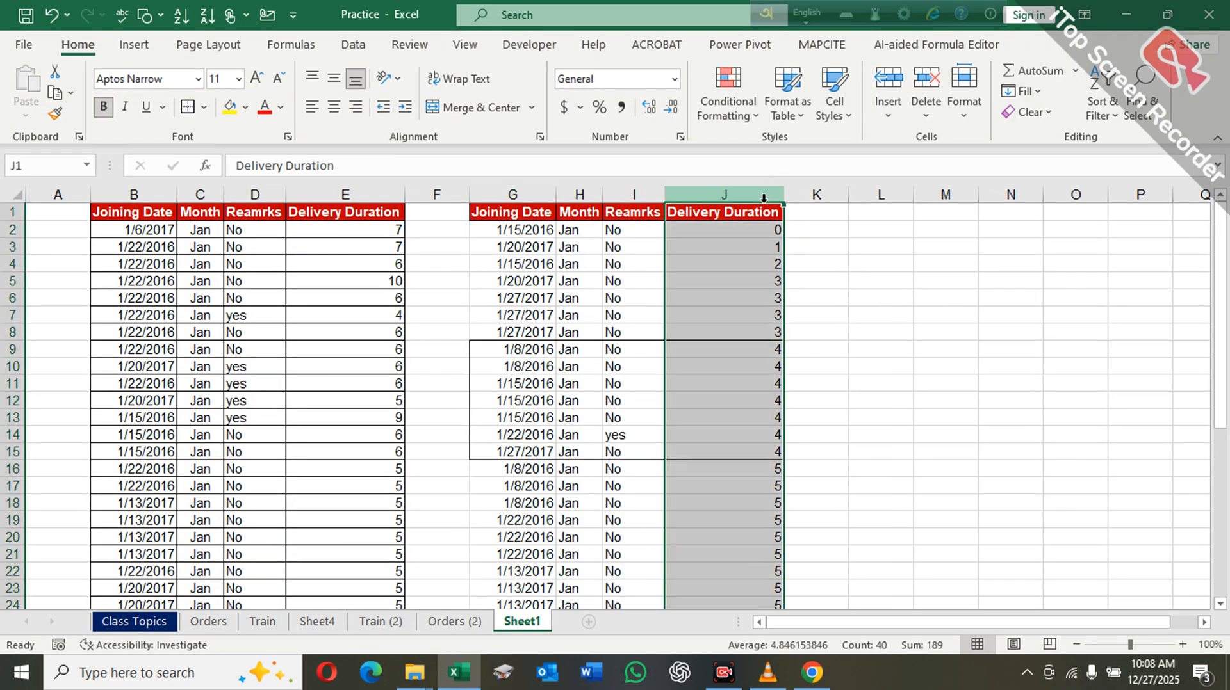
left_click(874, 279)
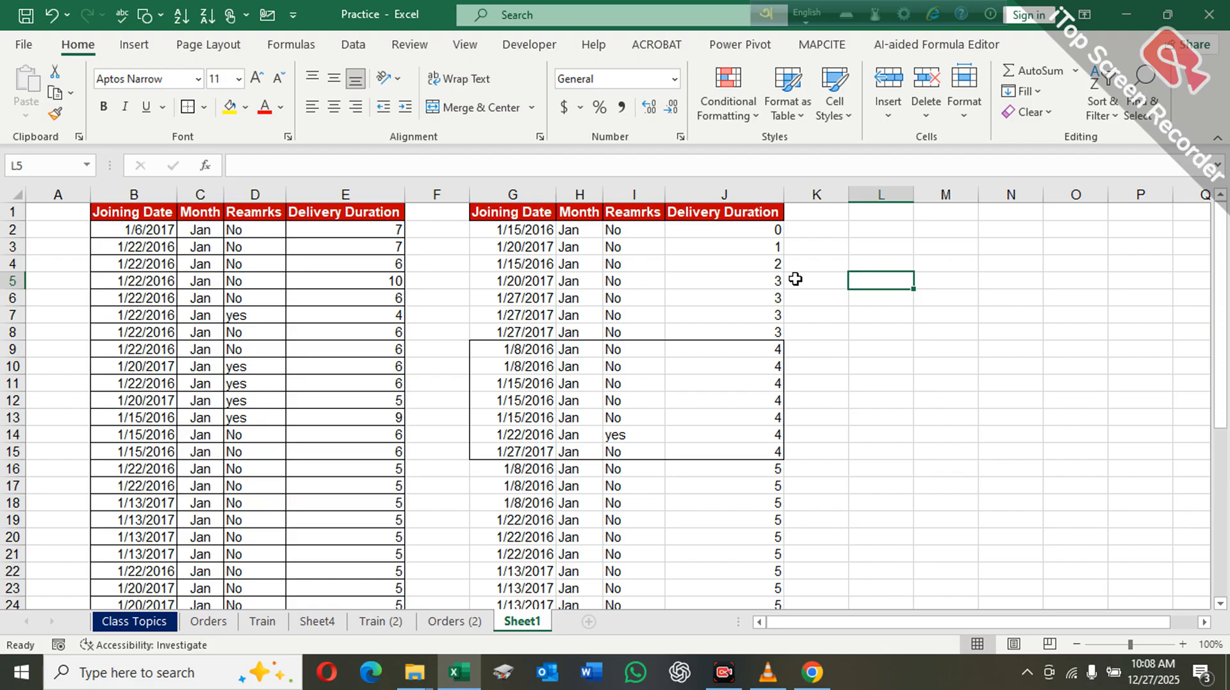
scroll(743, 308, "down", 8)
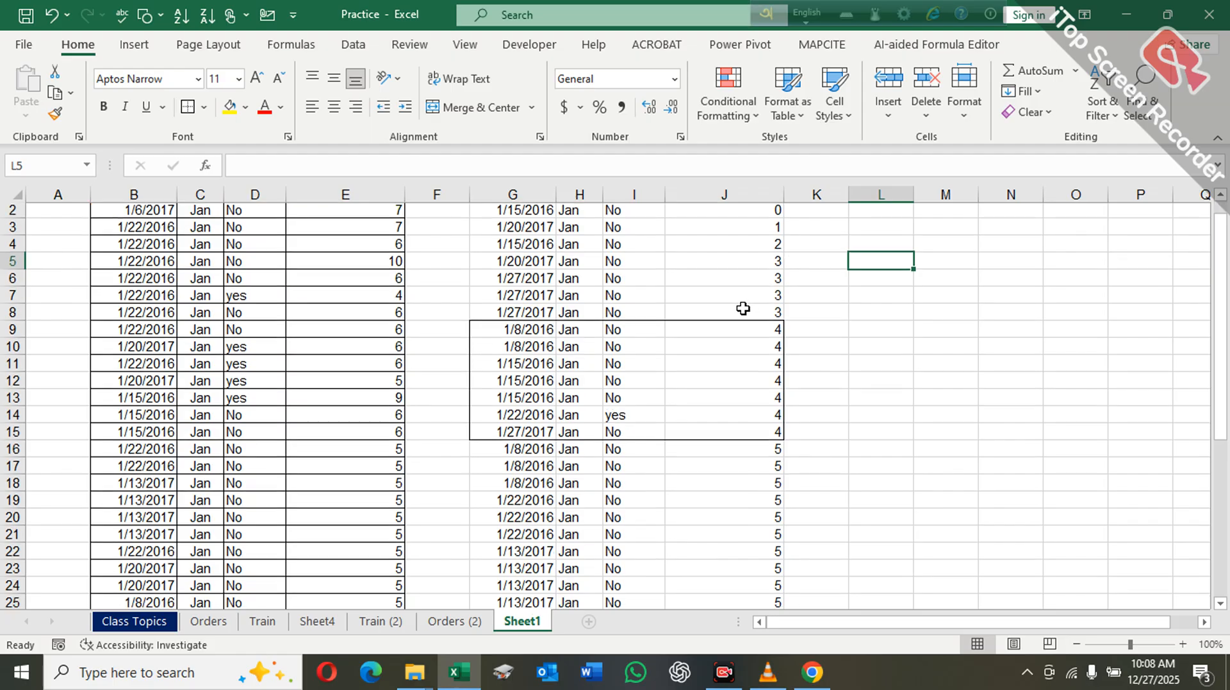
scroll(470, 320, "up", 8)
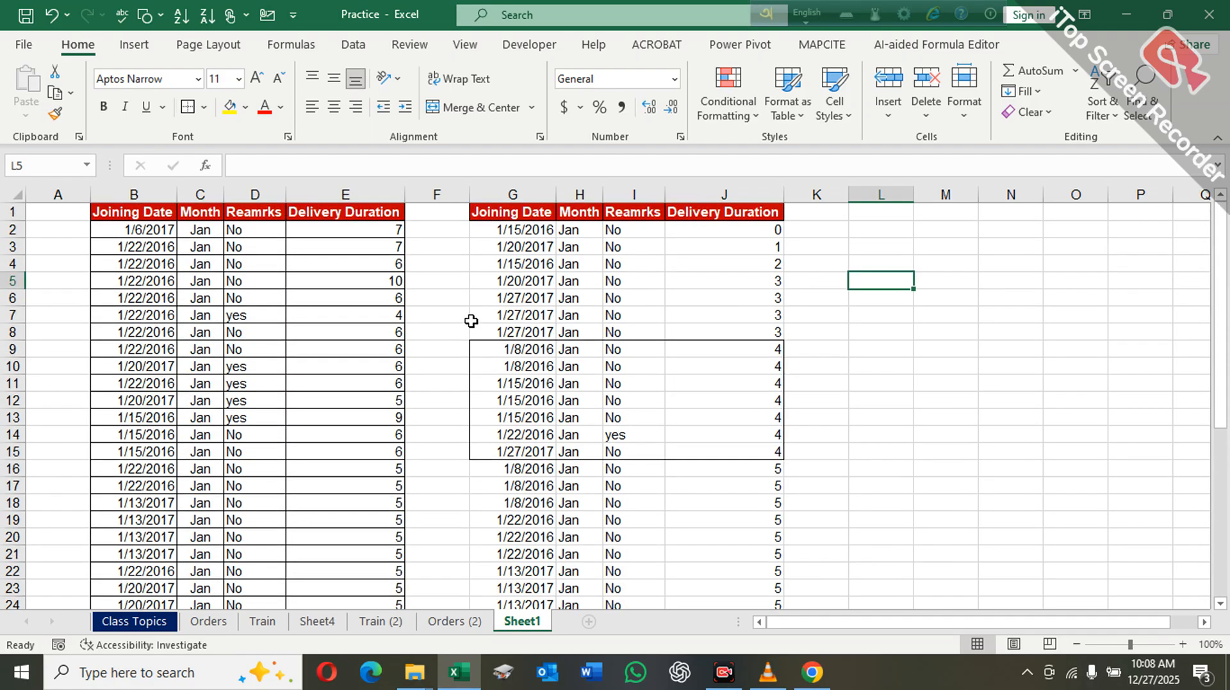
Step: Set the source Delivery Duration in E3 to 11 and check the end of the sorted output
left_click(392, 246)
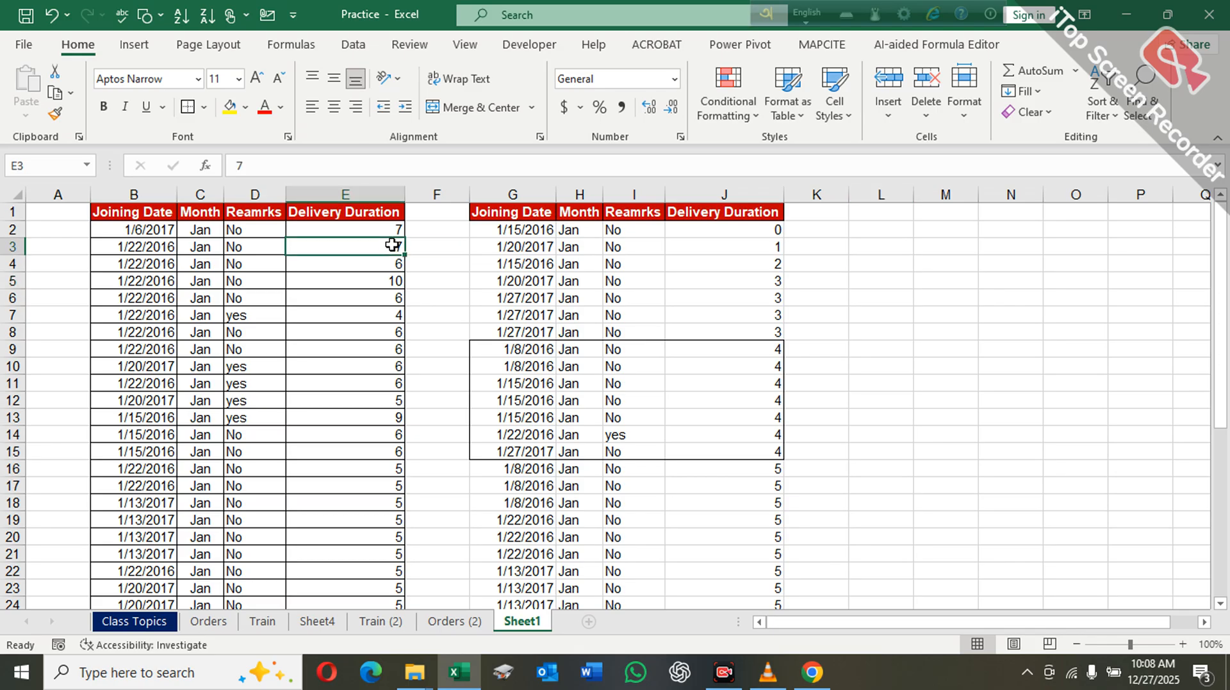
type("11")
key("Return")
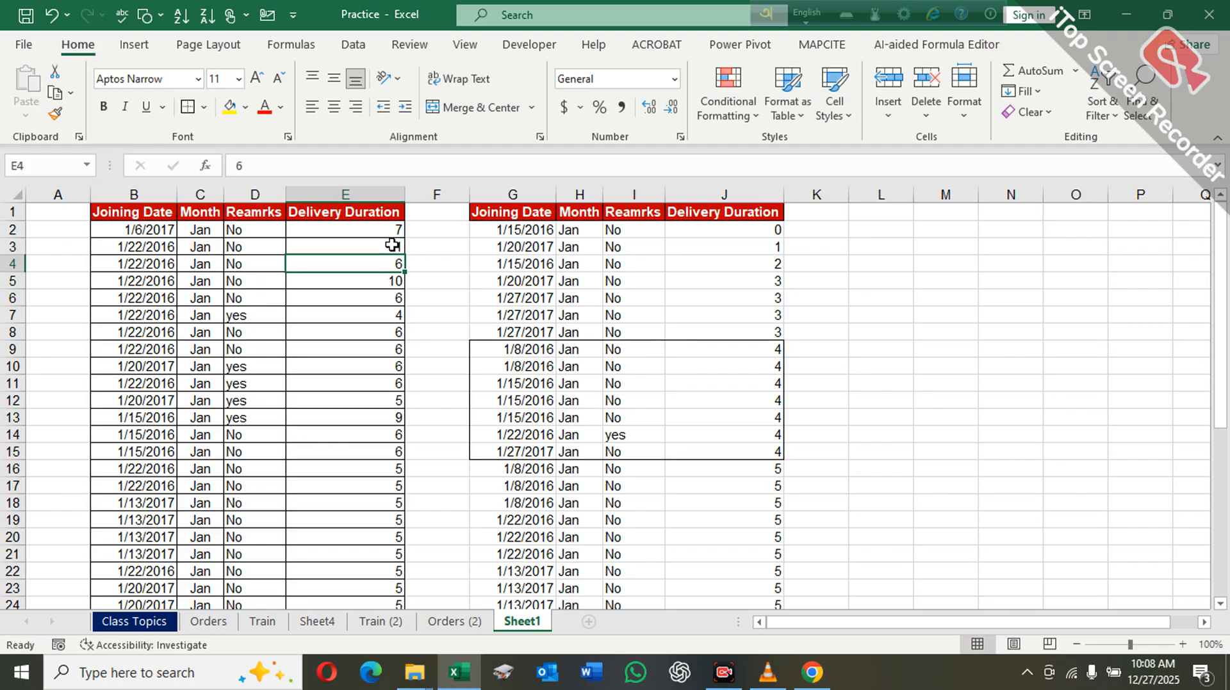
scroll(772, 374, "down", 11)
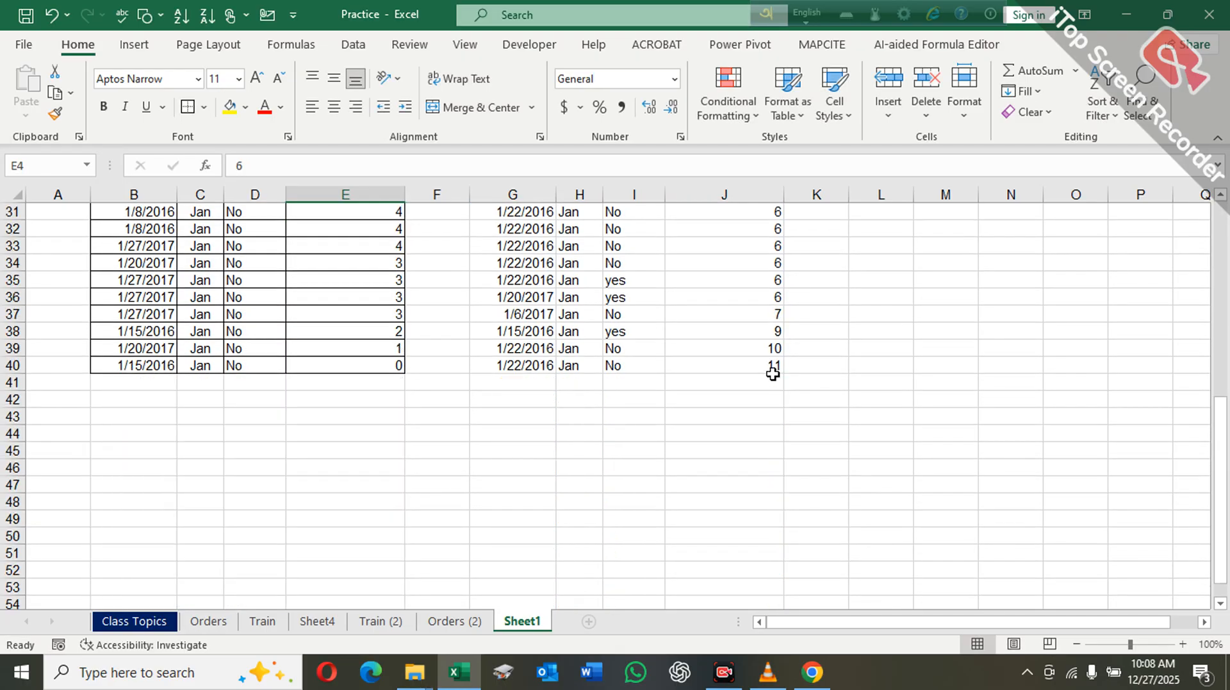
scroll(773, 374, "up", 10)
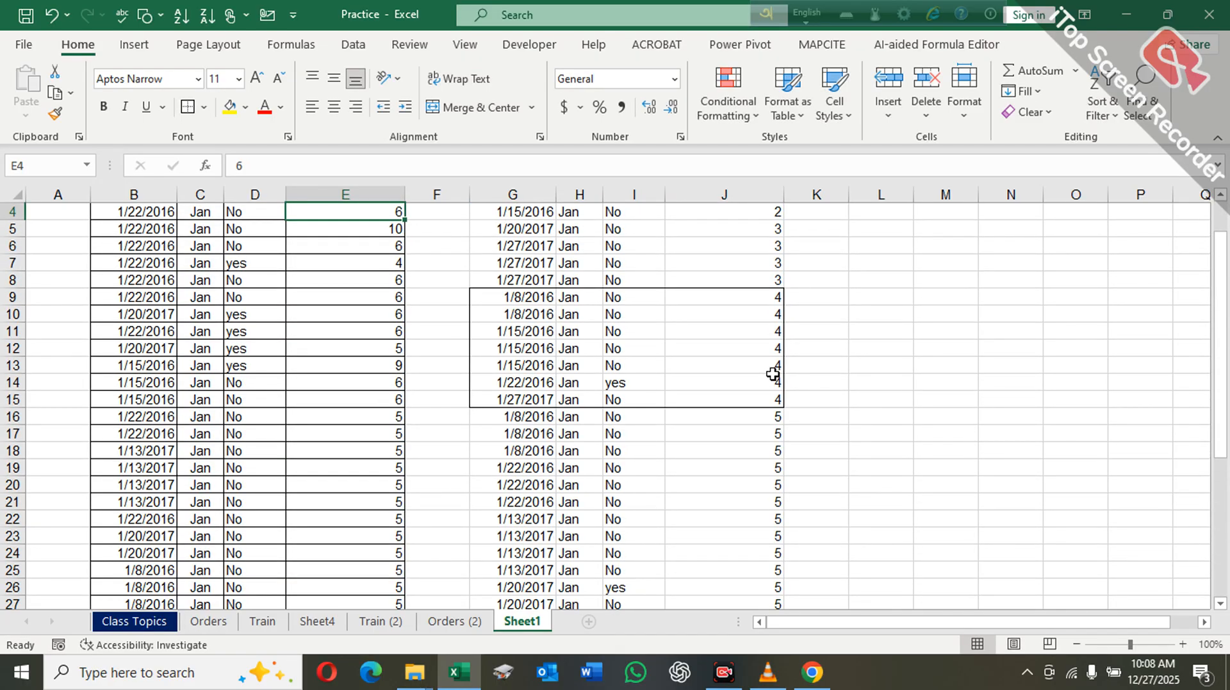
scroll(772, 374, "up", 1)
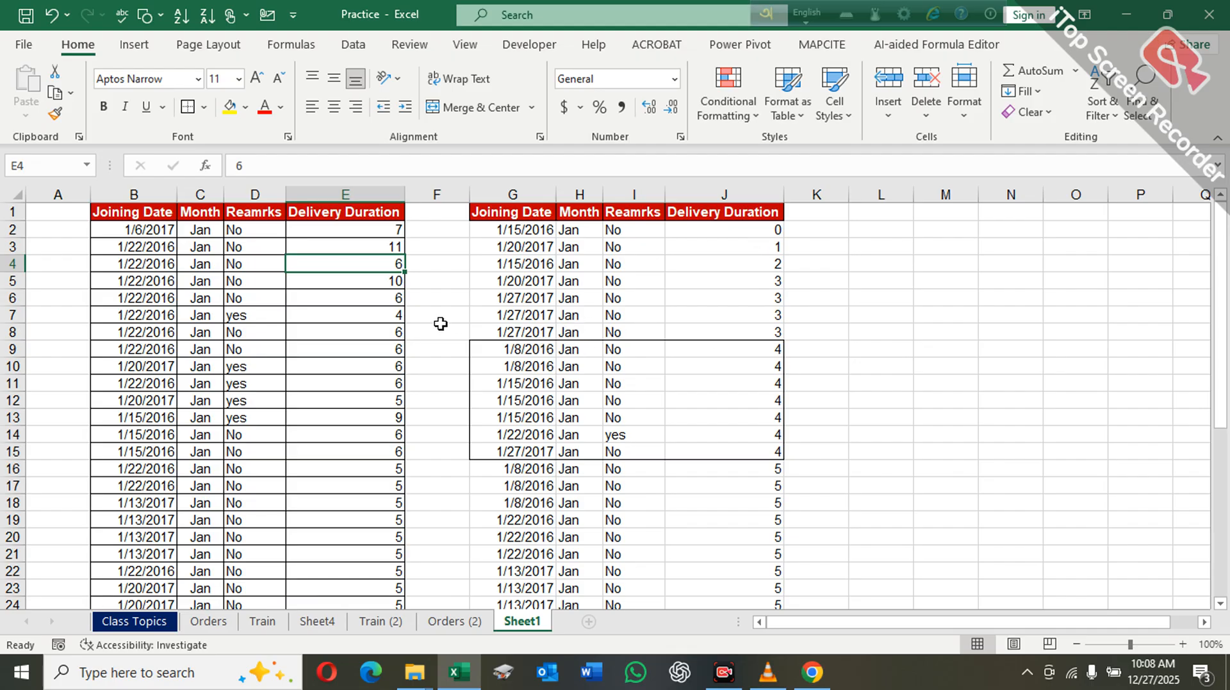
Step: Set the source Delivery Duration in E4 to 12 and check the last rows of the sorted output
type("12")
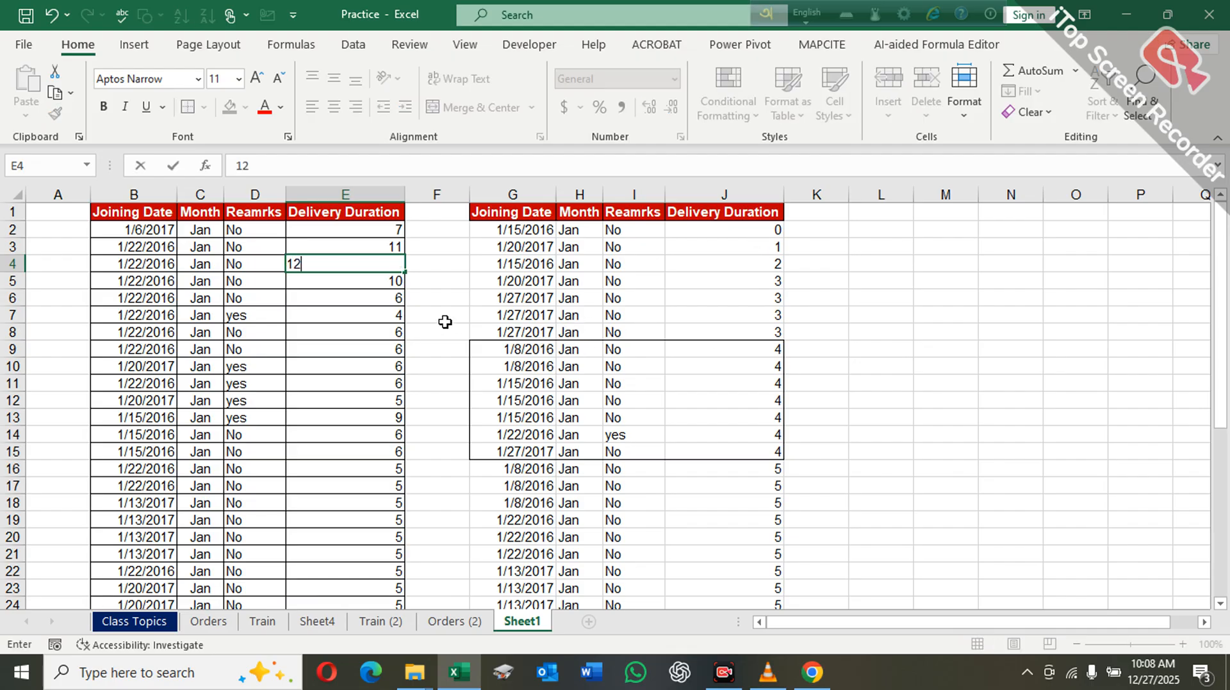
key("Return")
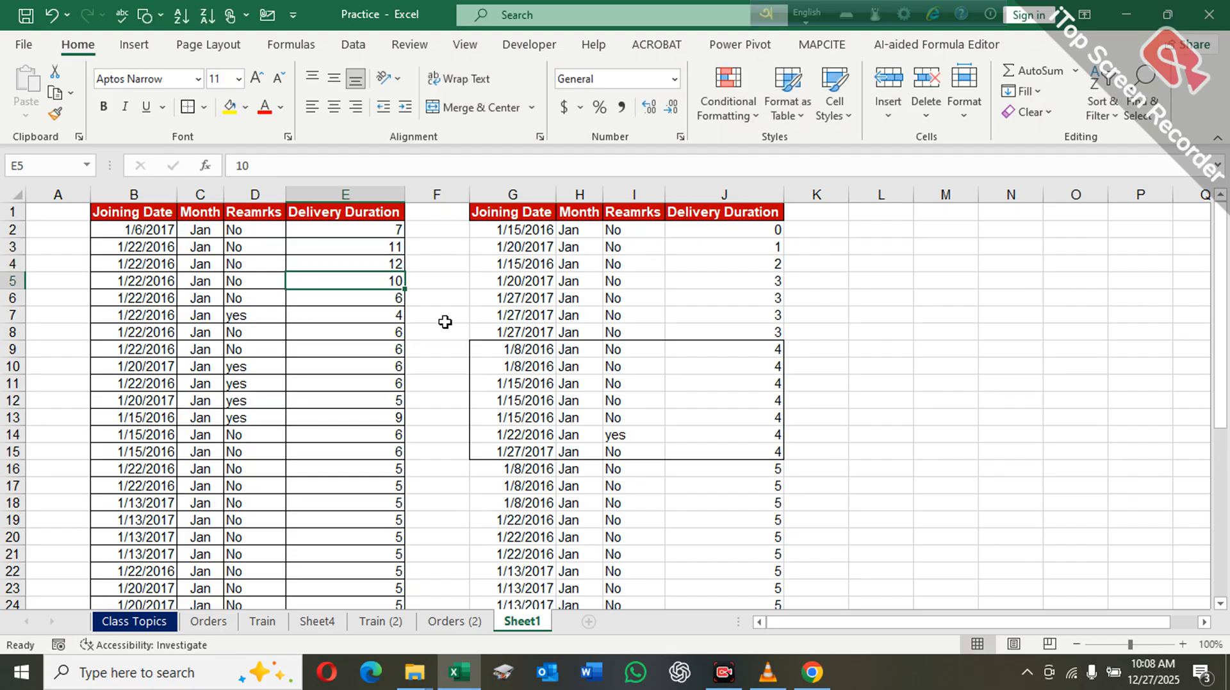
scroll(534, 342, "down", 9)
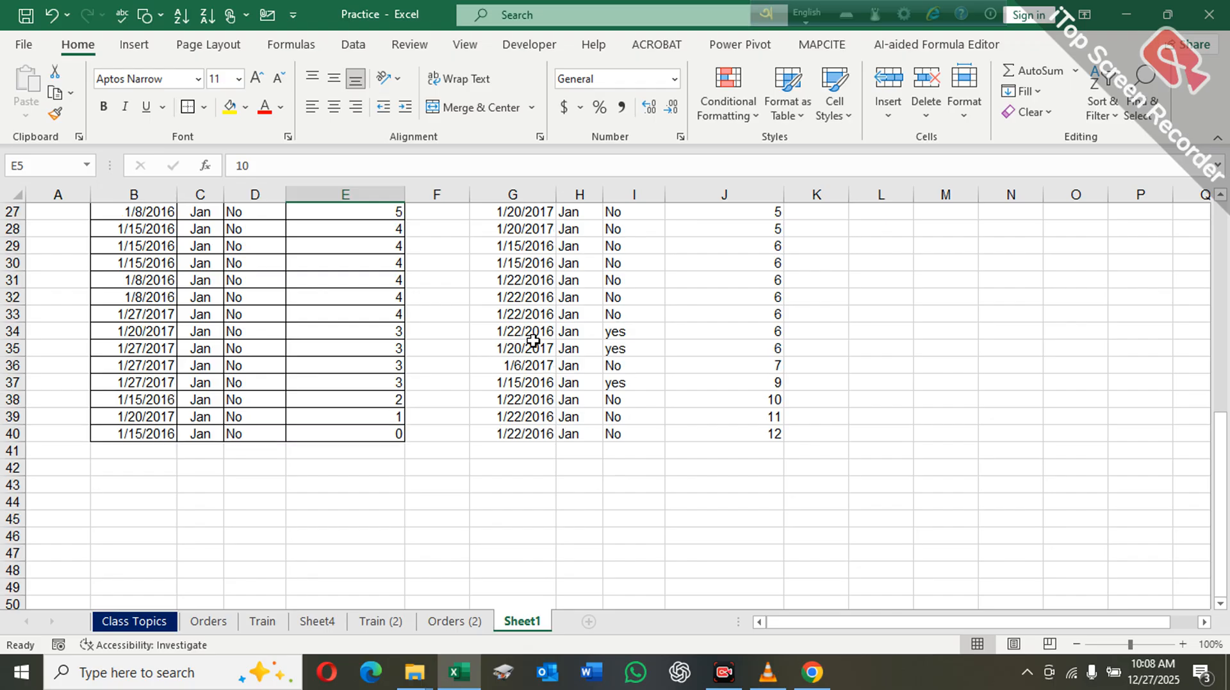
scroll(534, 342, "up", 9)
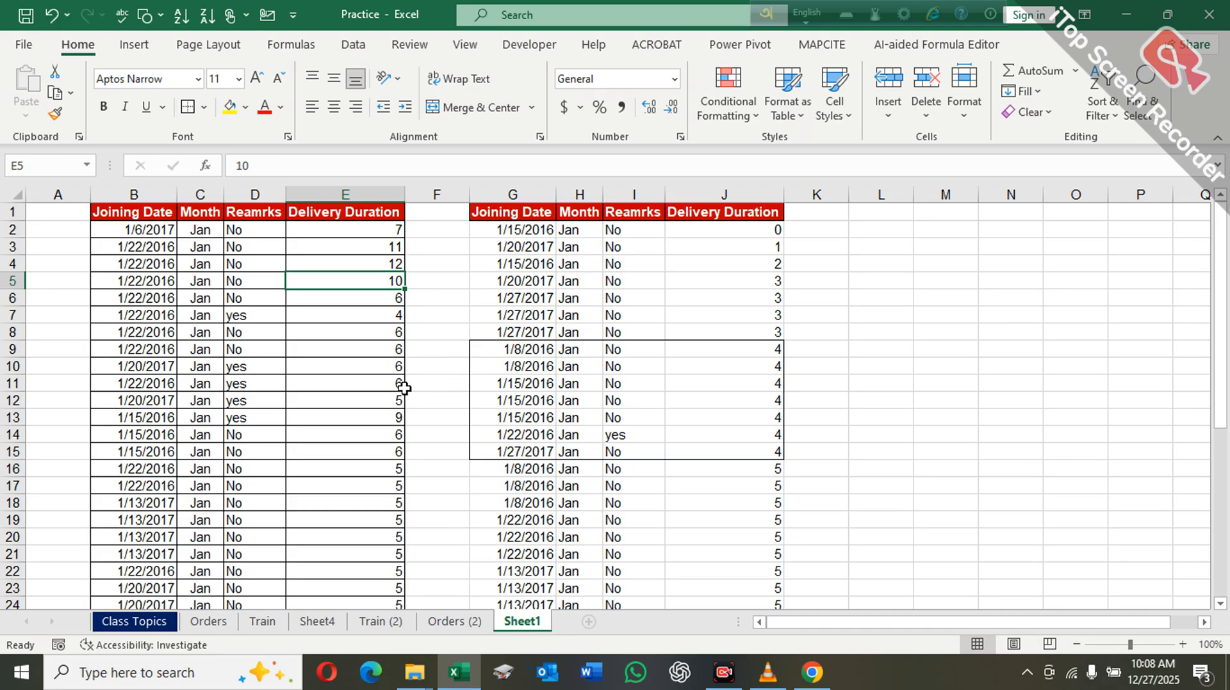
Step: Set the source Delivery Duration in E12 to 56 and check where that row lands in the SORTBY output
left_click(391, 407)
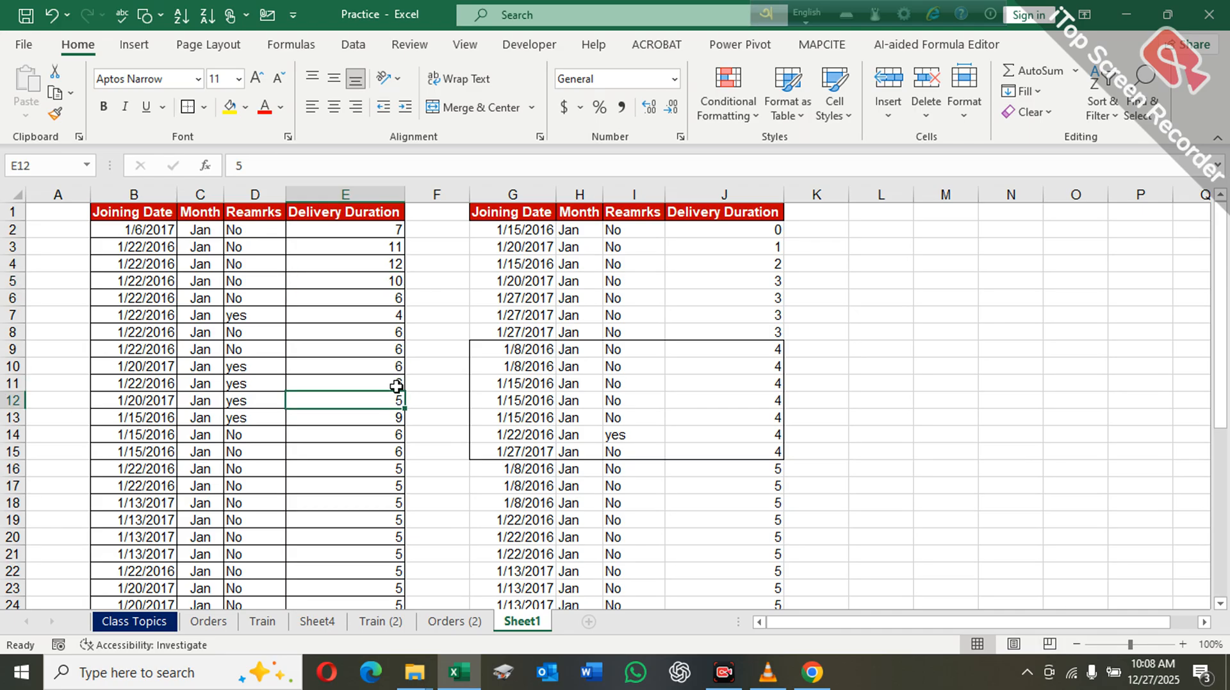
type("56")
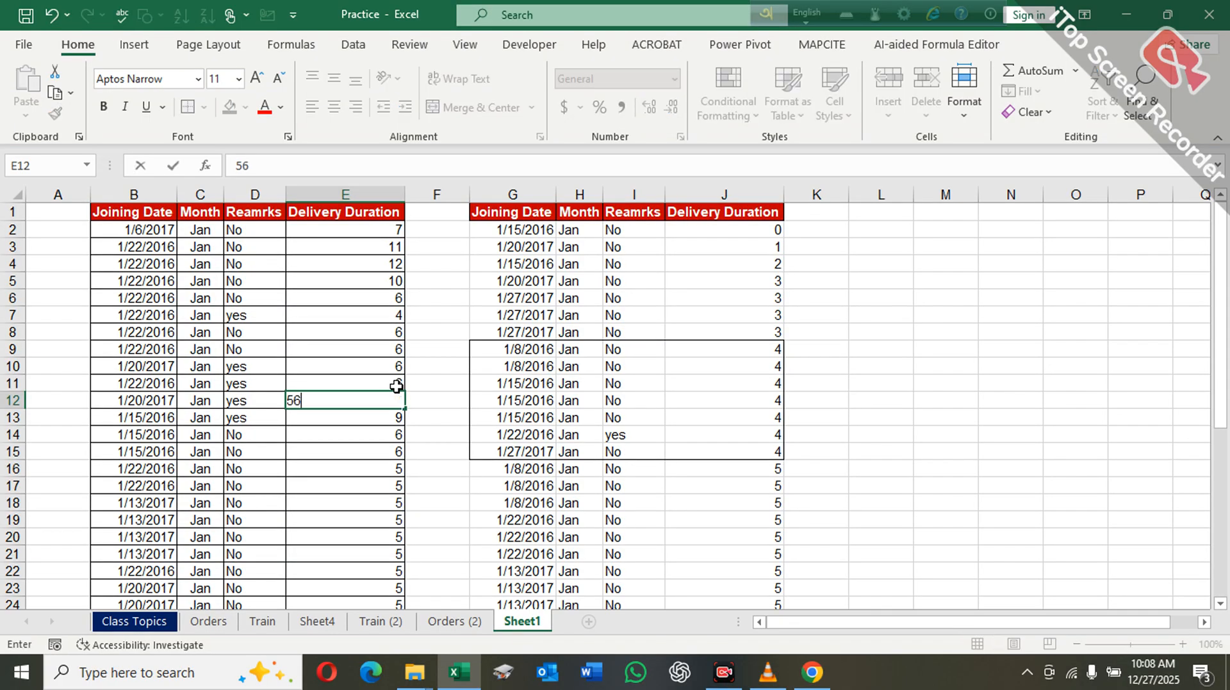
key("Return")
scroll(423, 398, "down", 5)
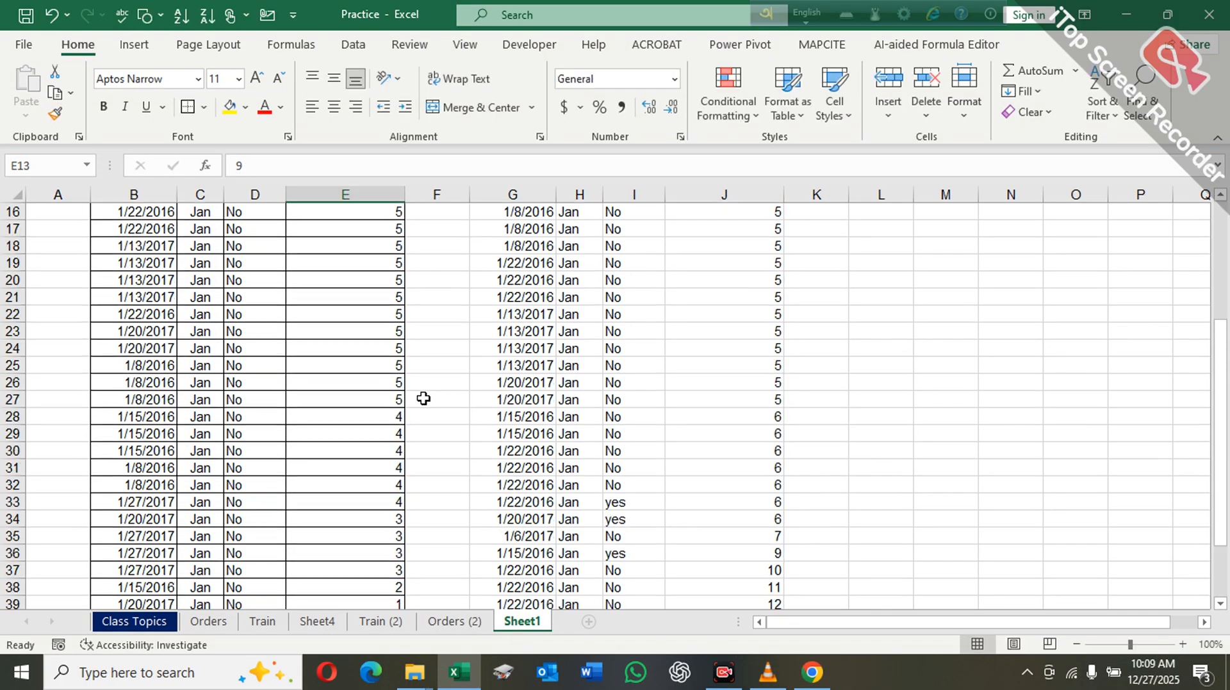
scroll(423, 399, "down", 4)
scroll(423, 399, "up", 4)
scroll(423, 399, "up", 5)
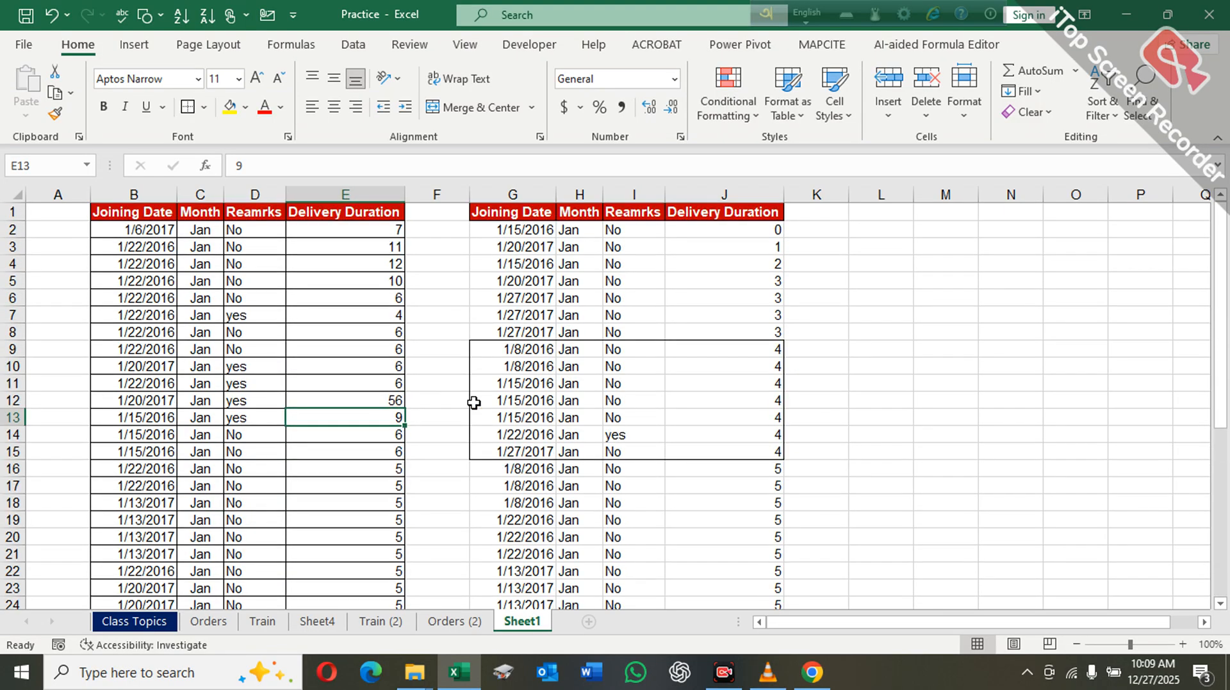
left_click(770, 369)
scroll(365, 388, "down", 6)
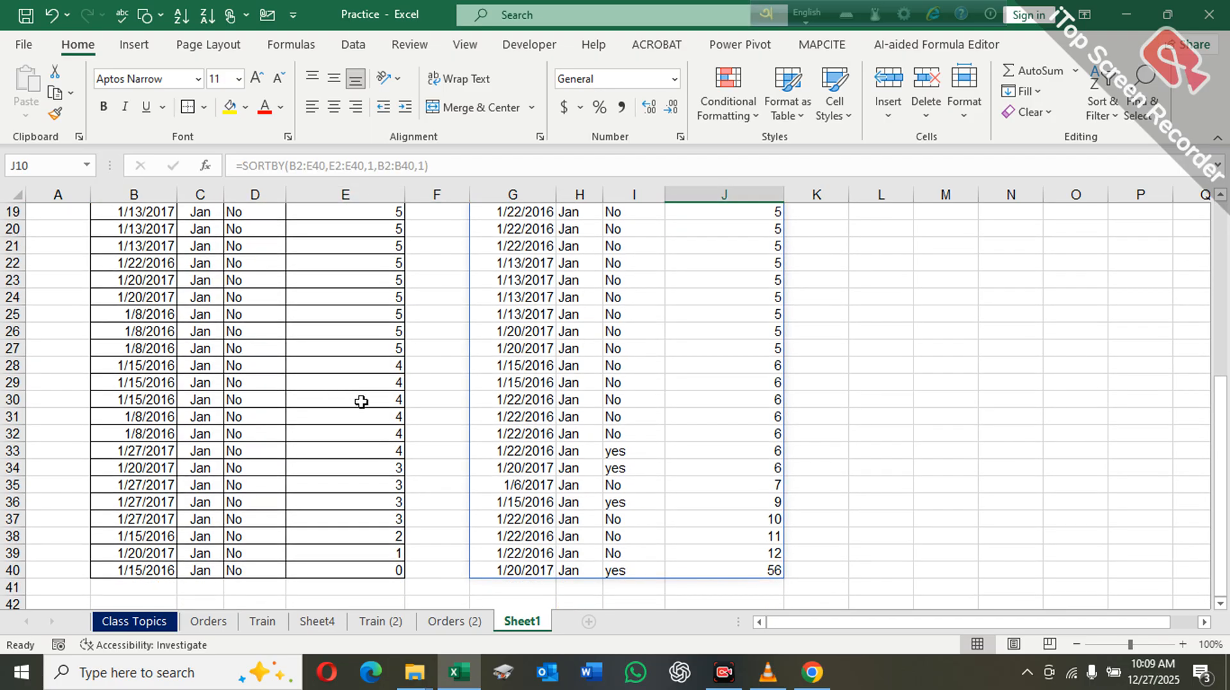
Step: Set the source Delivery Duration in E30 to 5 and check row 15 of the SORTBY output
left_click(360, 401)
type("5")
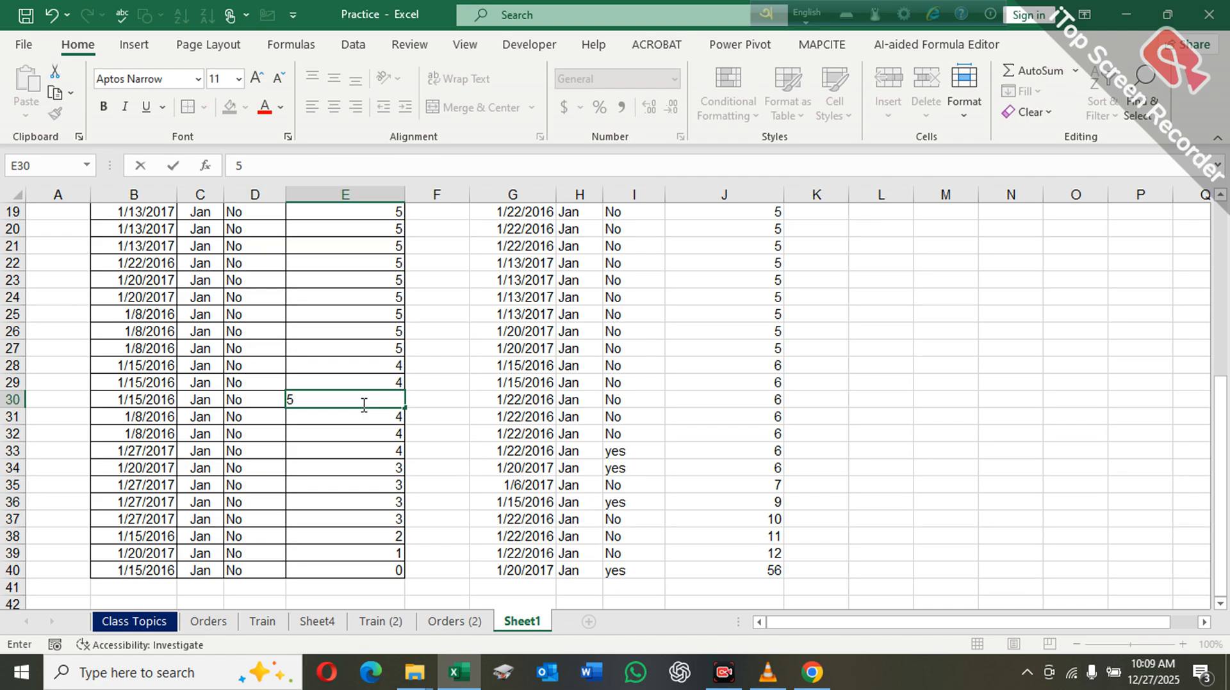
key("Return")
scroll(363, 405, "up", 6)
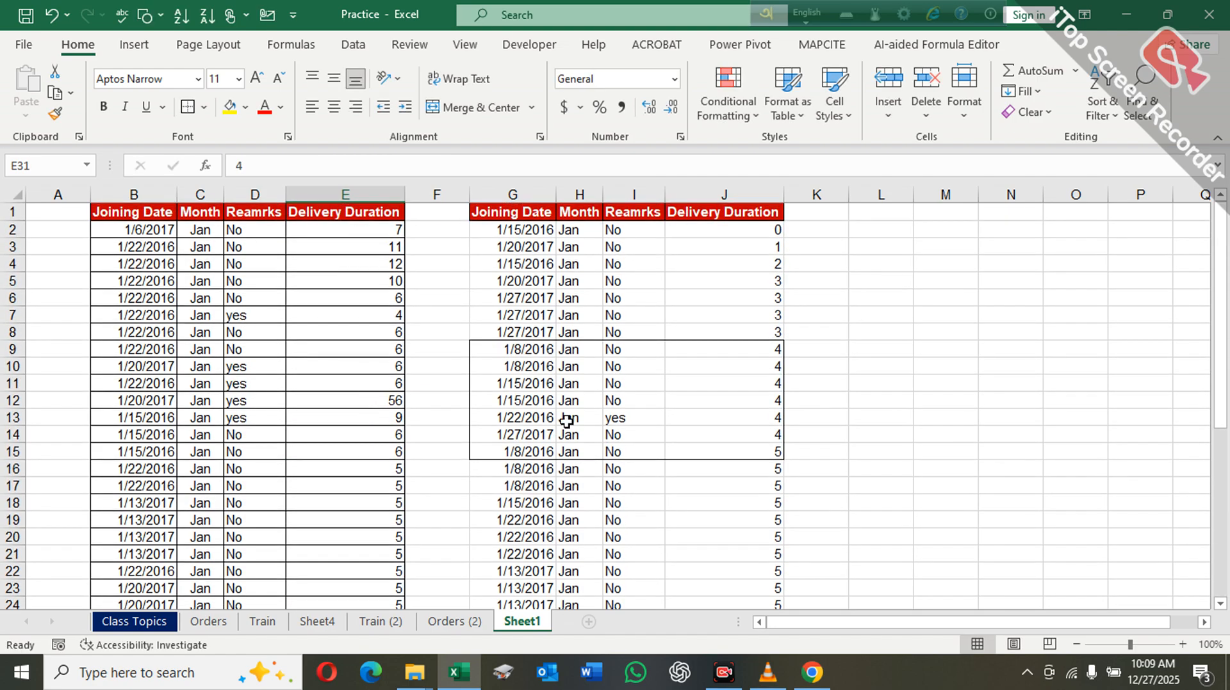
left_click(765, 452)
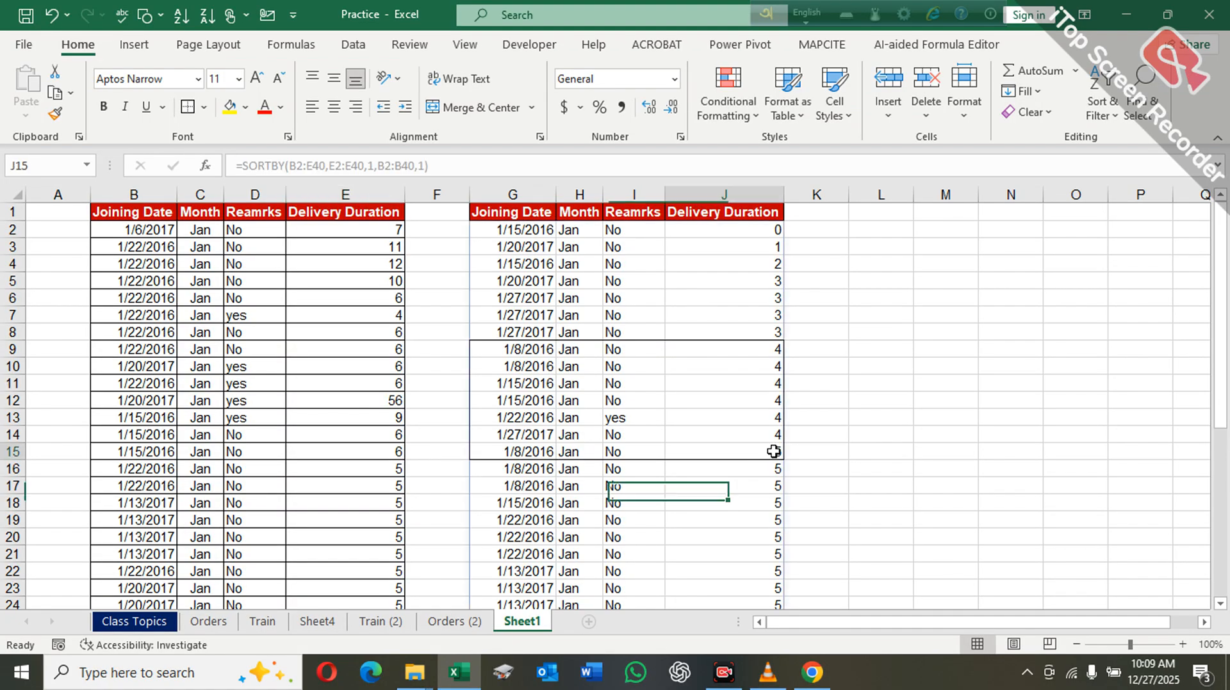
left_click(861, 462)
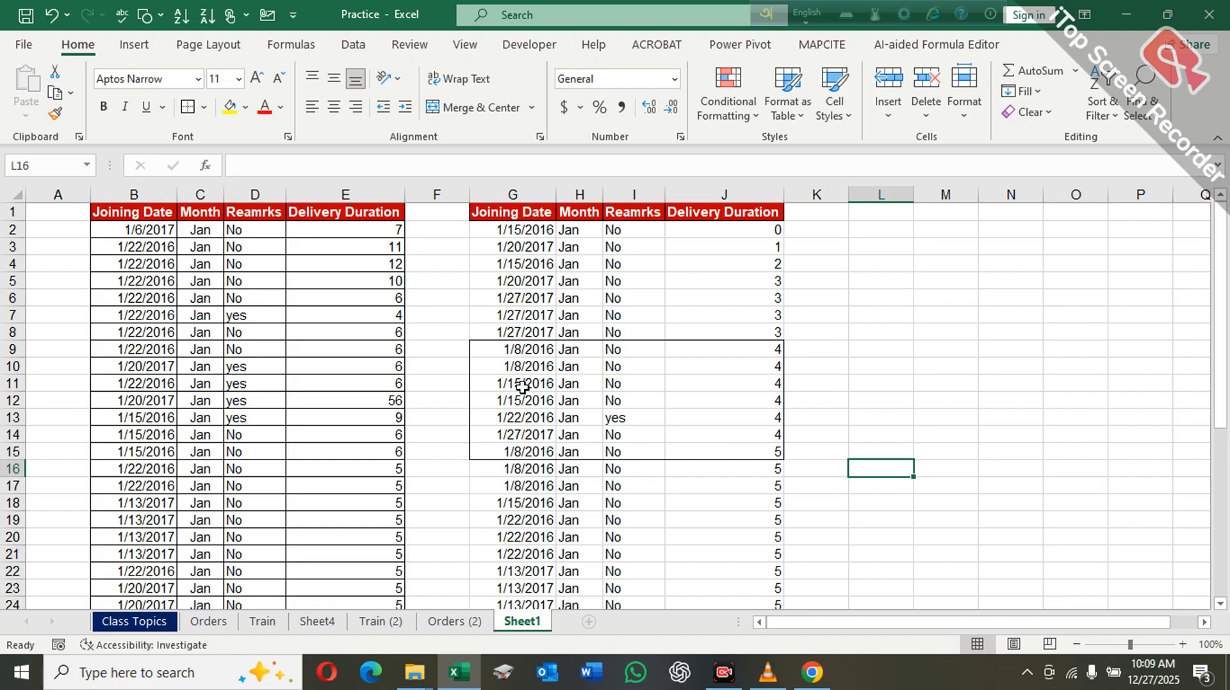
Step: Apply an outside border around the rows with Delivery Duration 4 in the sorted output, G9:J14
left_click_drag(518, 348, 705, 435)
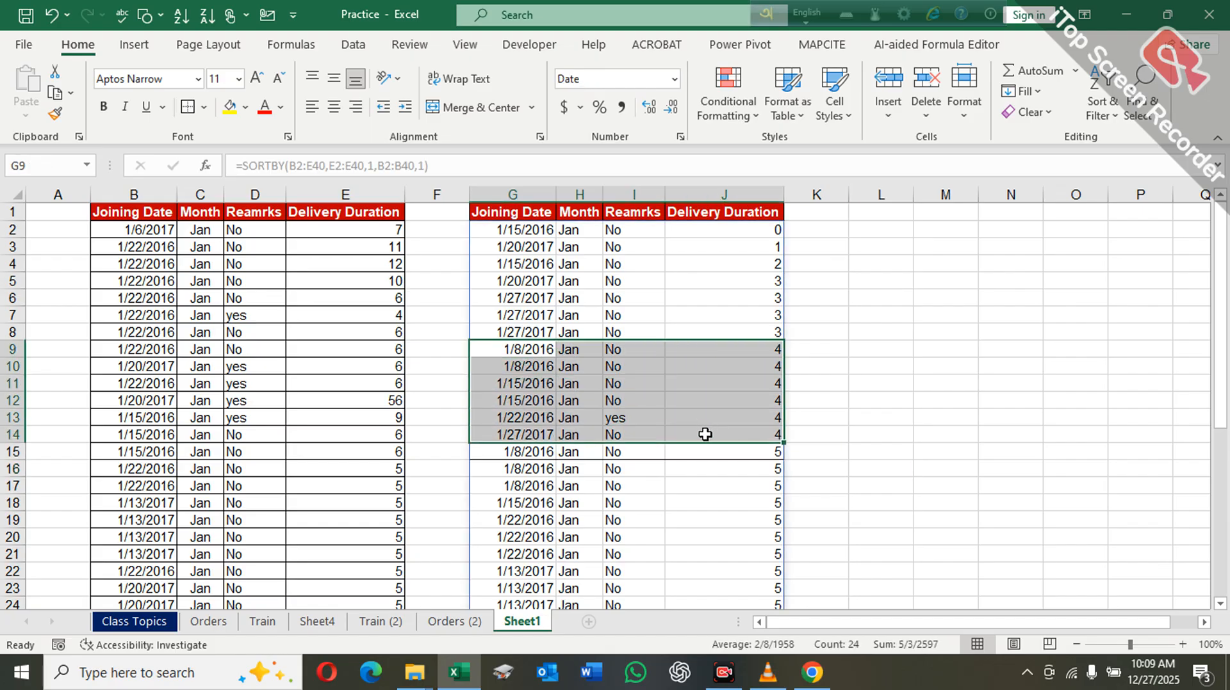
left_click(187, 106)
left_click(1010, 400)
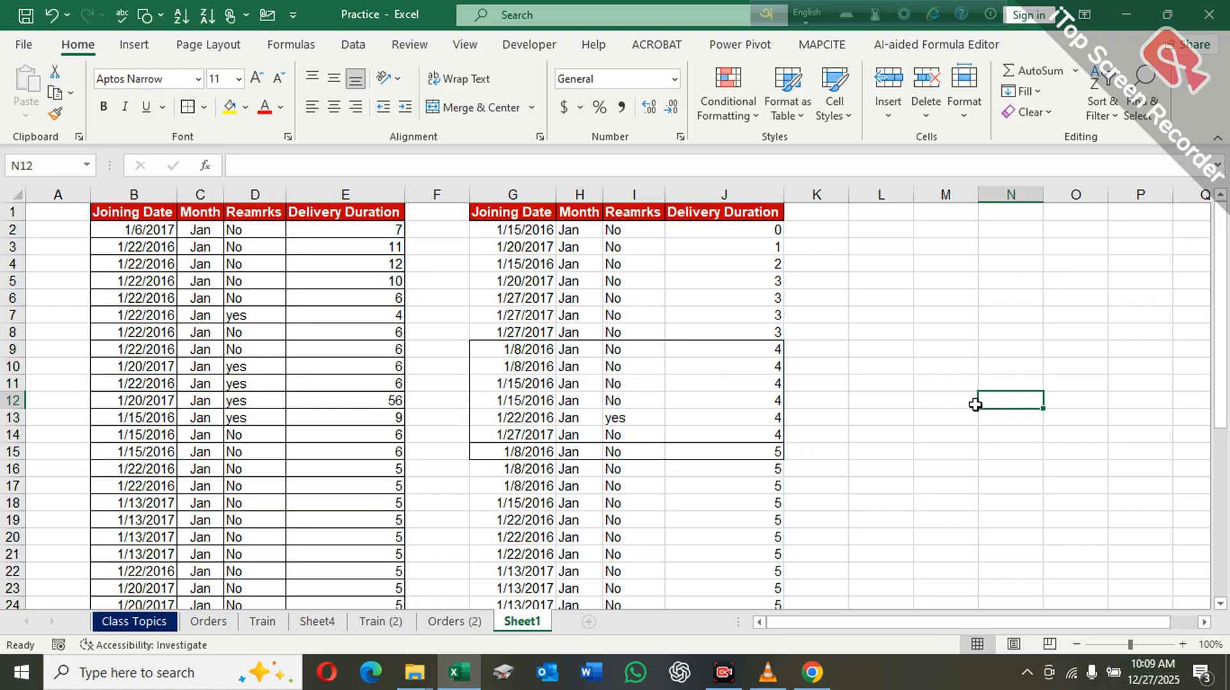
Step: Compare rows 14 and 15 of the sorted output by Delivery Duration and Joining Date around the bordered group
left_click(775, 437)
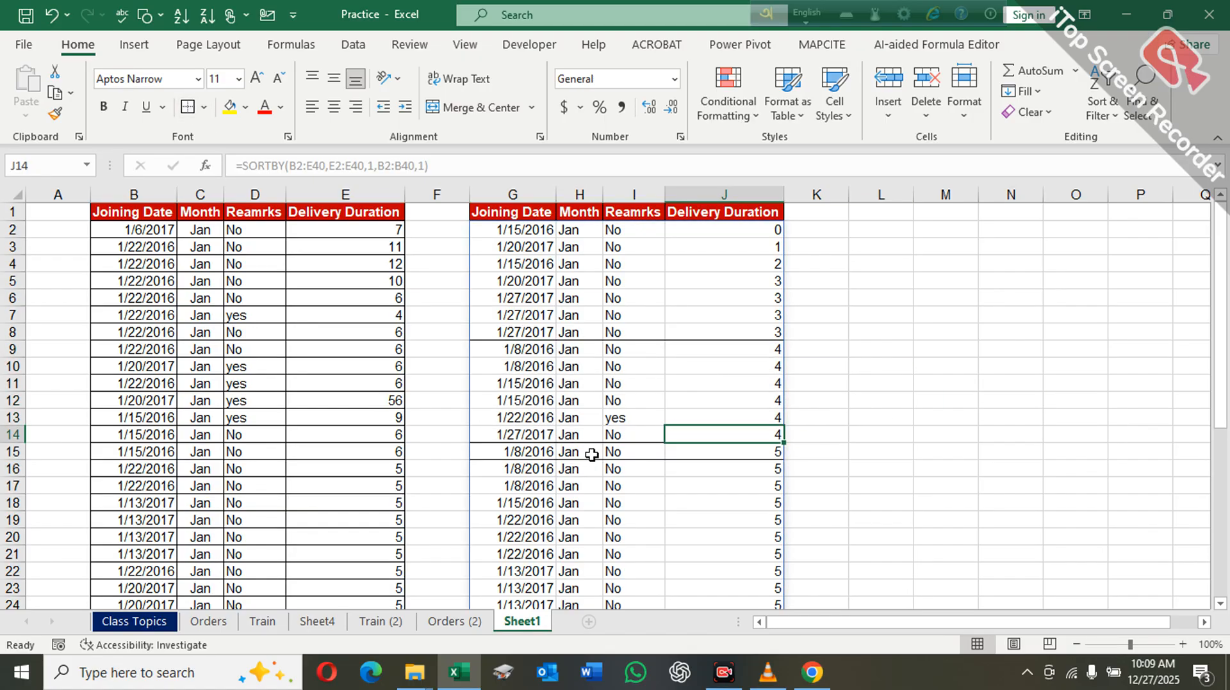
left_click(562, 453)
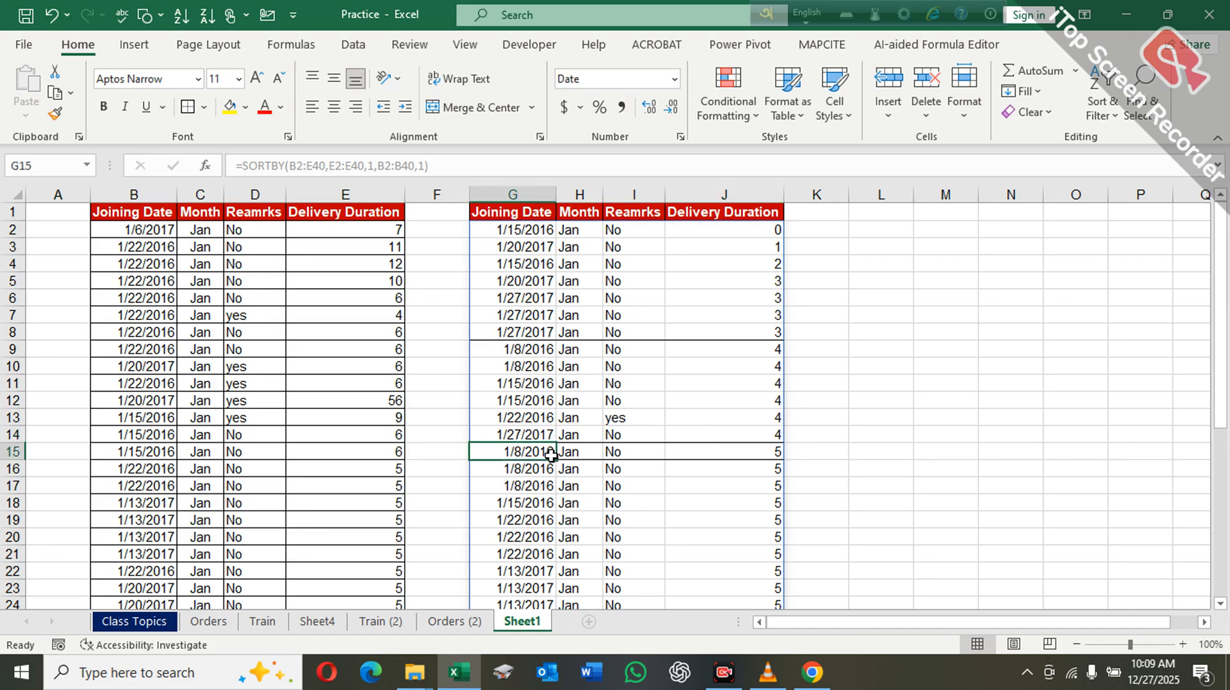
left_click(764, 452)
left_click(904, 449)
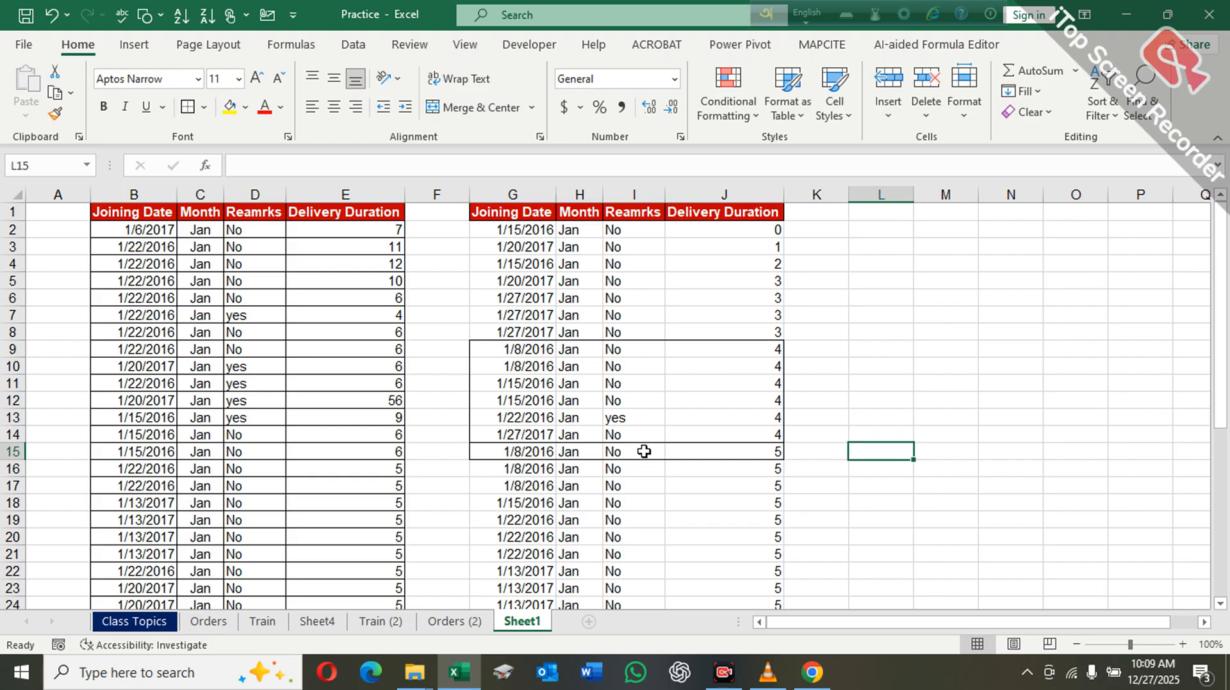
left_click(850, 352)
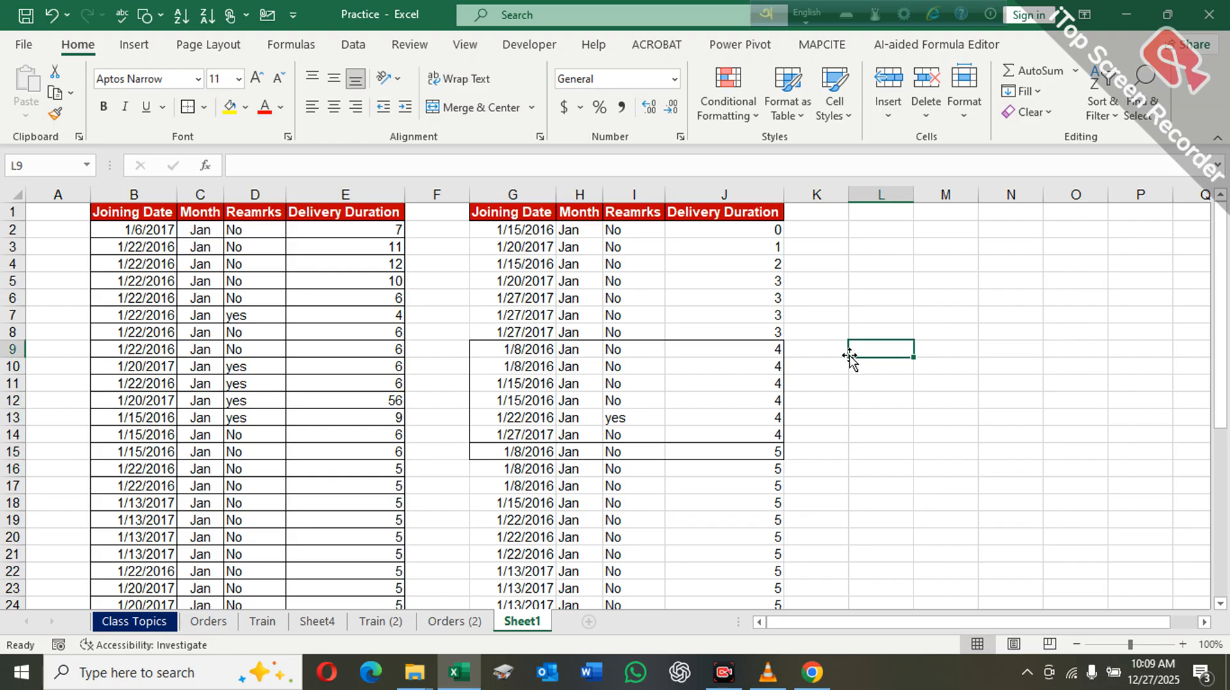